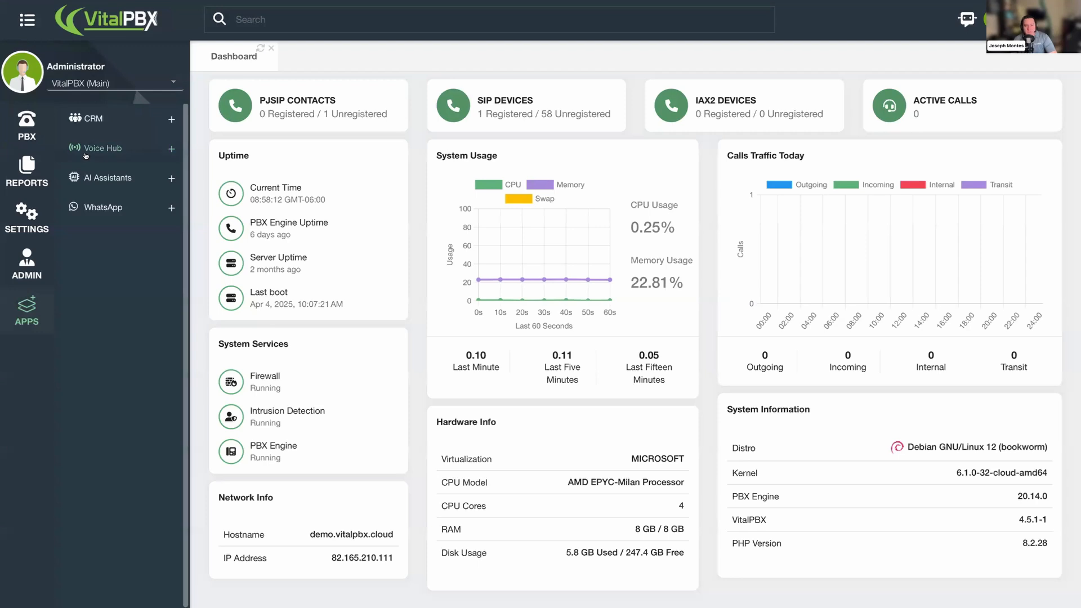
# - Open Voice Connectors under Voice Hub and review the available provider options
pyautogui.click(88, 152)
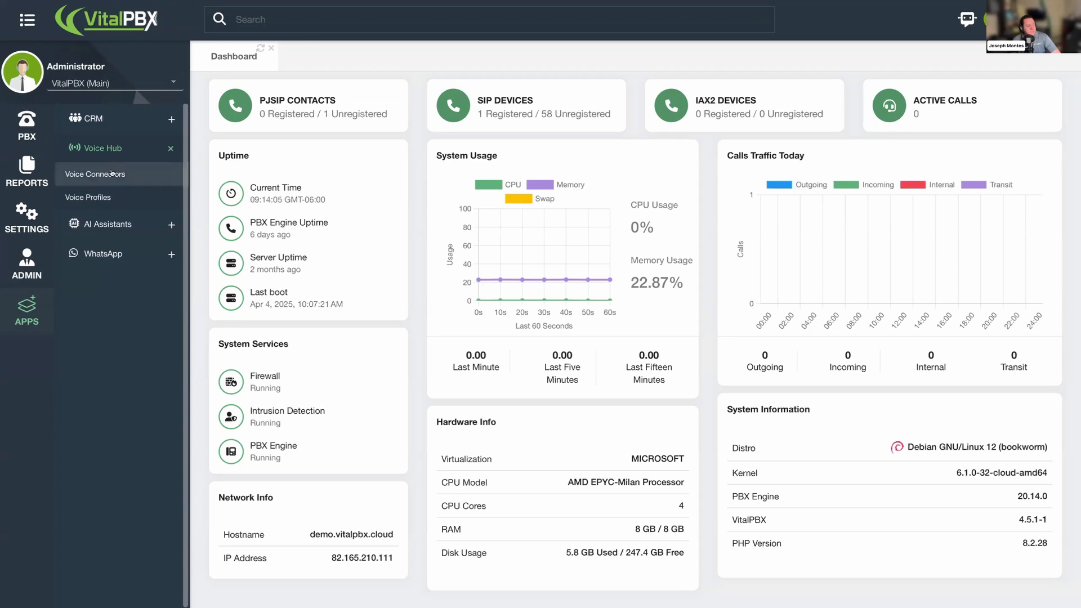
pyautogui.click(112, 173)
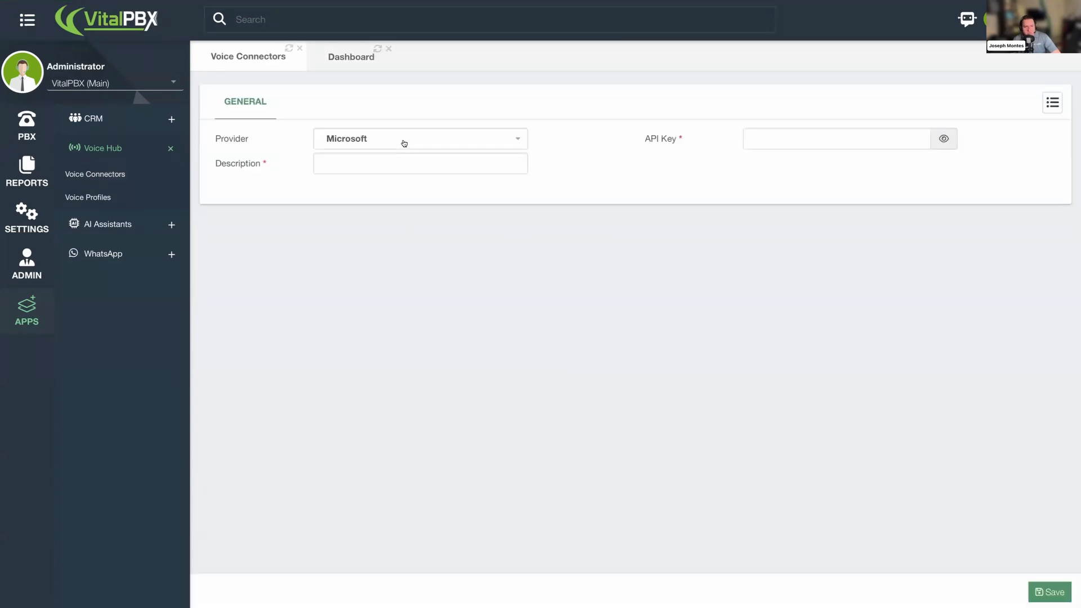
pyautogui.click(521, 139)
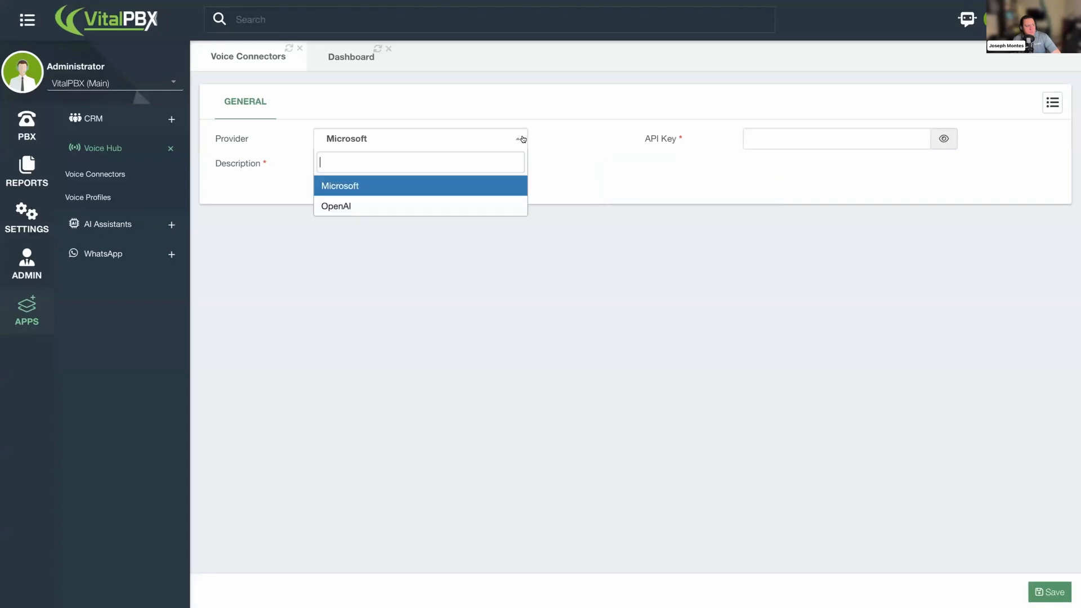
pyautogui.click(498, 200)
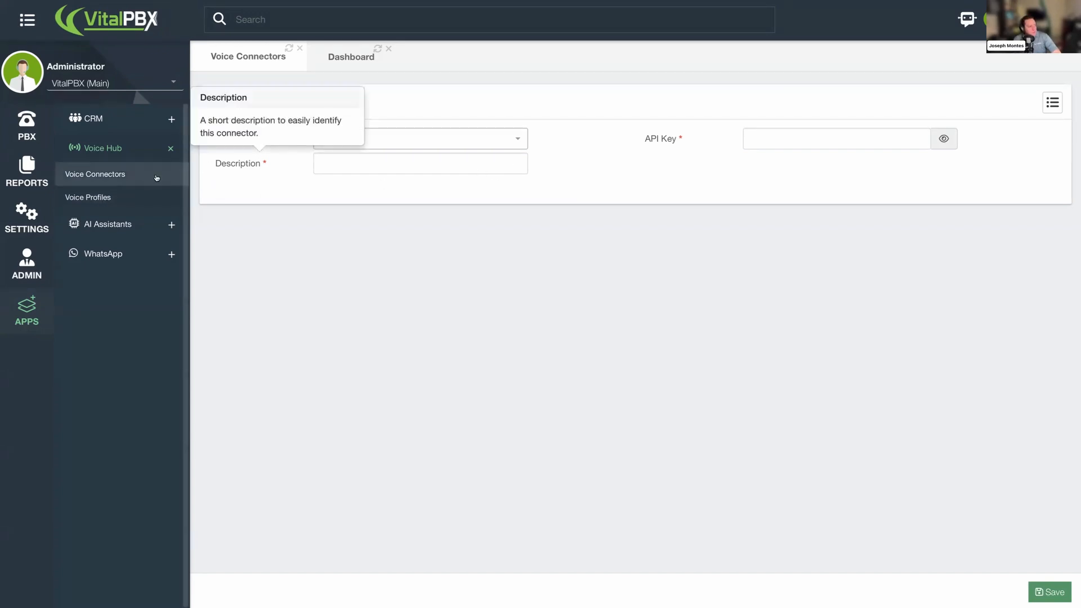
# - Open the existing OpenAI voice profile from the Voice Profiles list
pyautogui.click(130, 195)
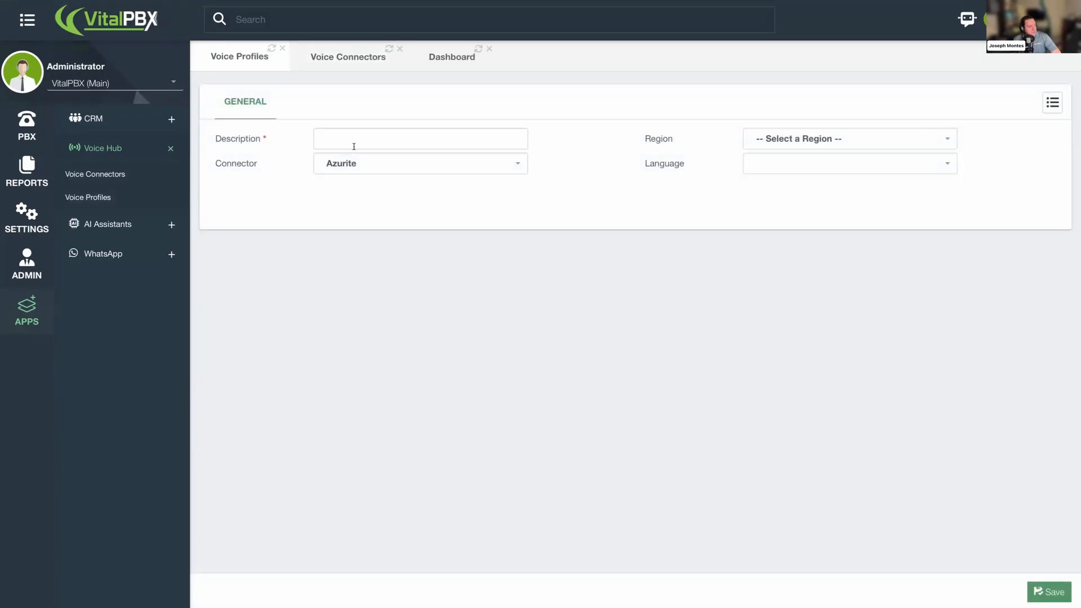
pyautogui.click(1051, 104)
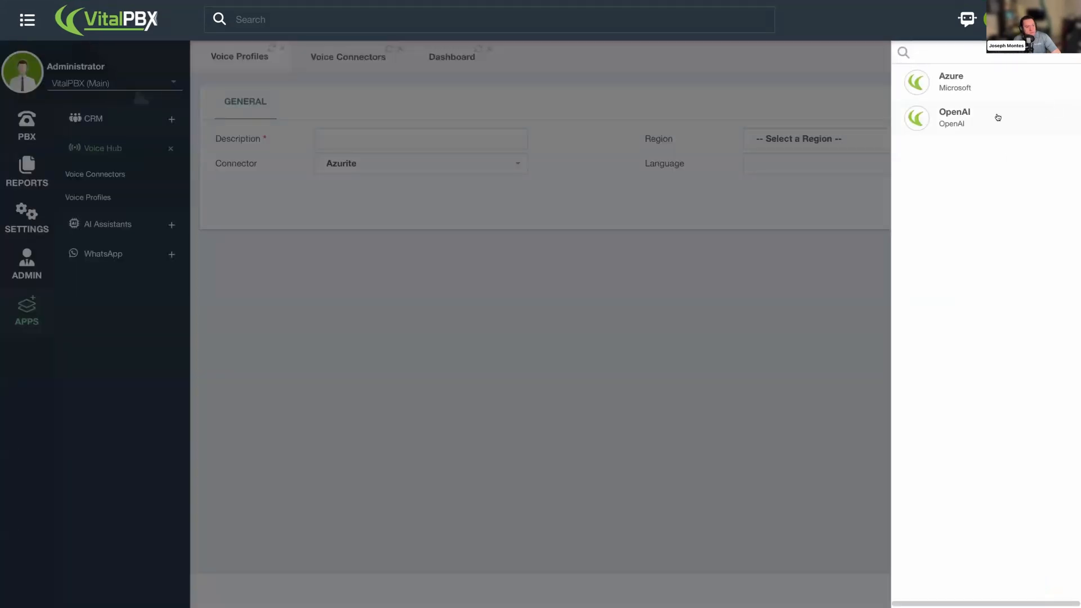
pyautogui.click(984, 120)
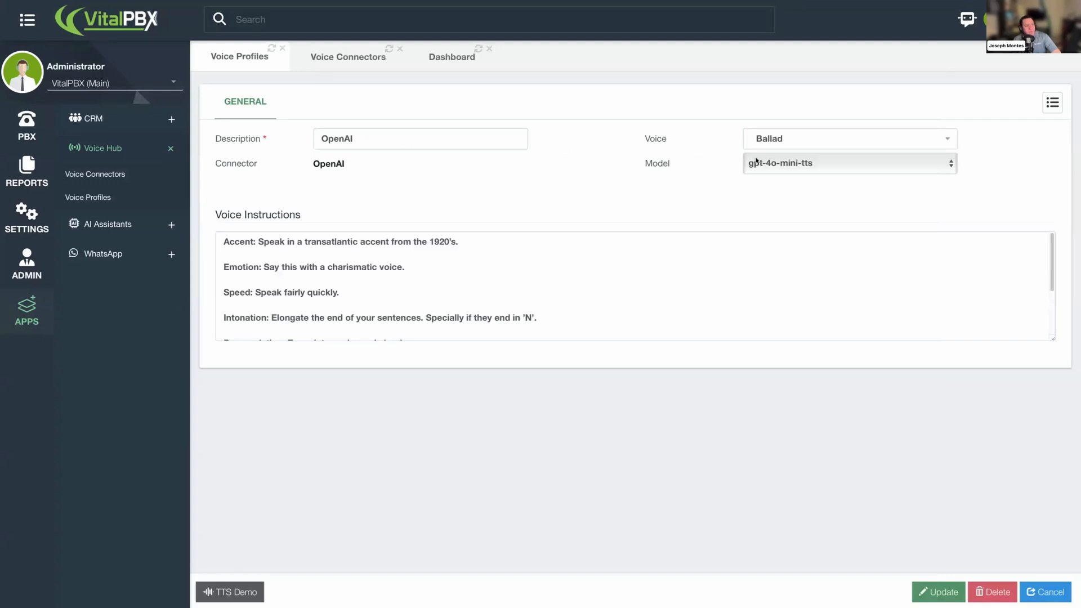
# - Review the available TTS models and set the profile's voice to Sage
pyautogui.moveTo(678, 167)
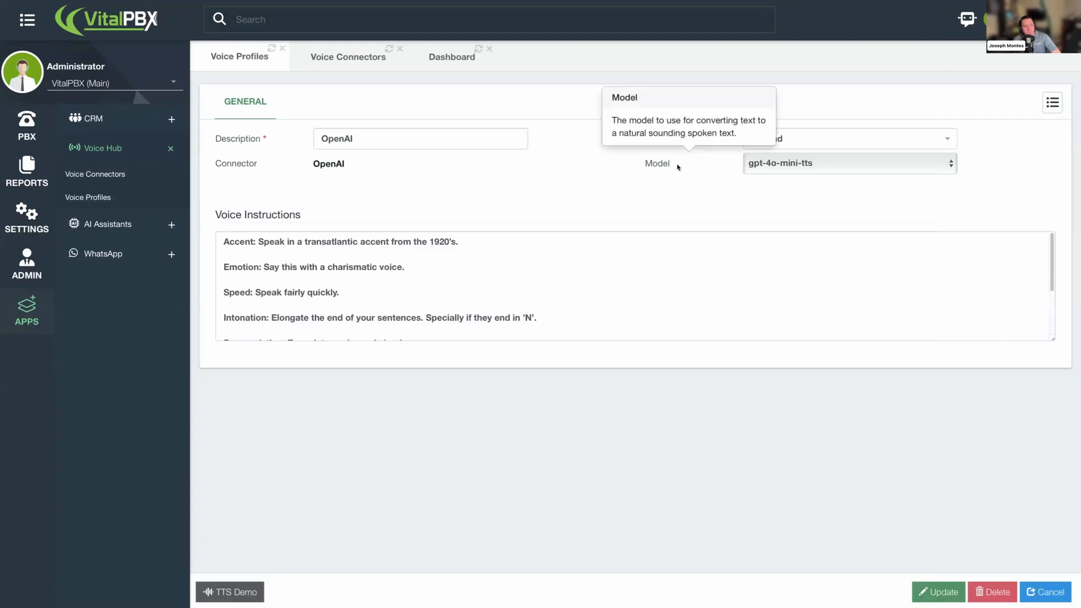
pyautogui.click(802, 167)
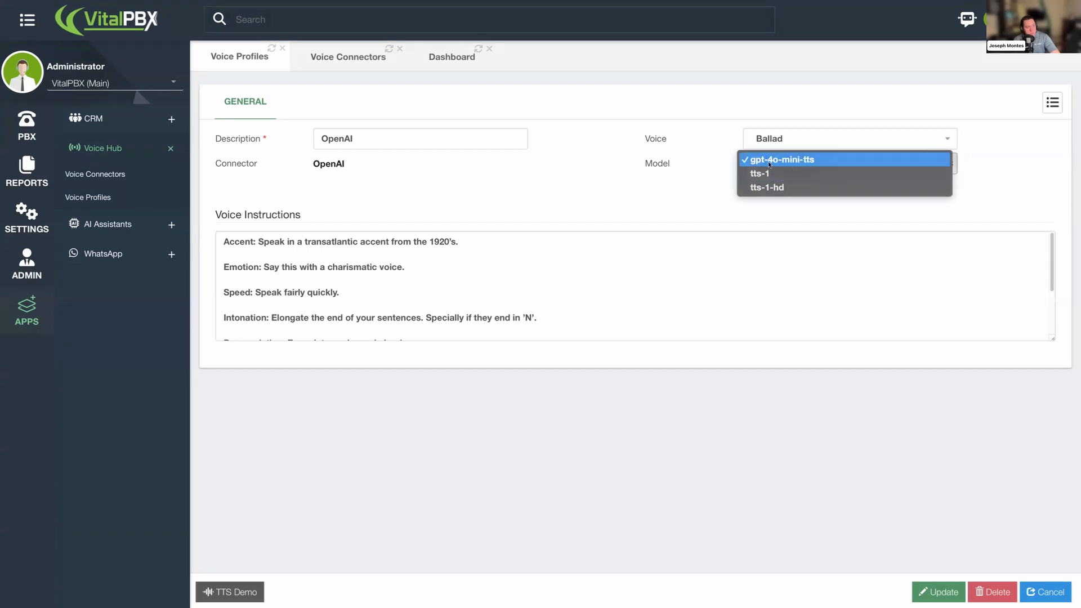
pyautogui.click(677, 204)
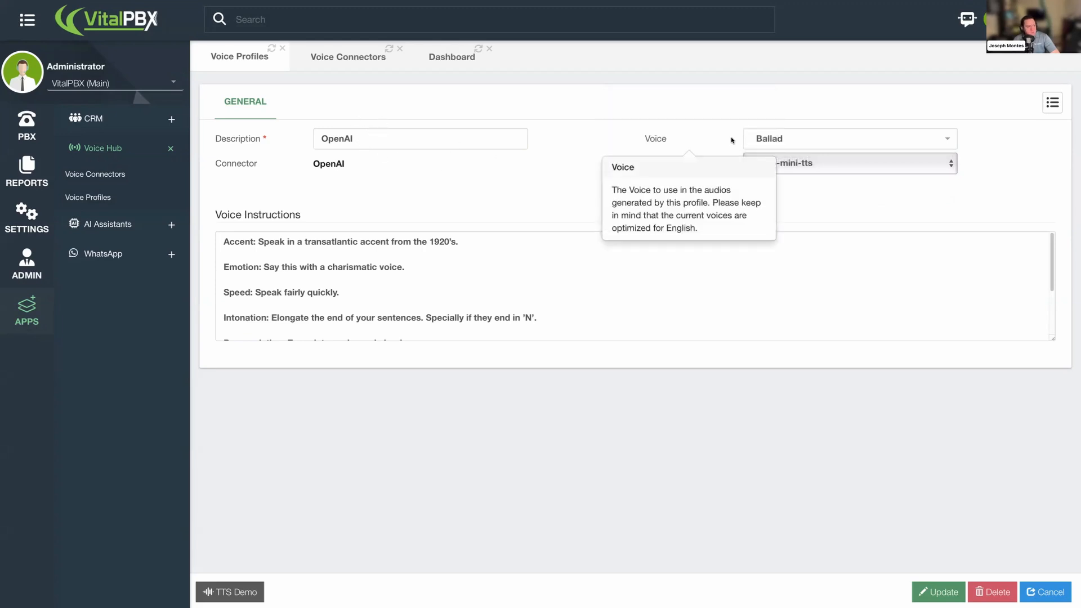
pyautogui.click(800, 145)
pyautogui.scroll(-3, 822, 243)
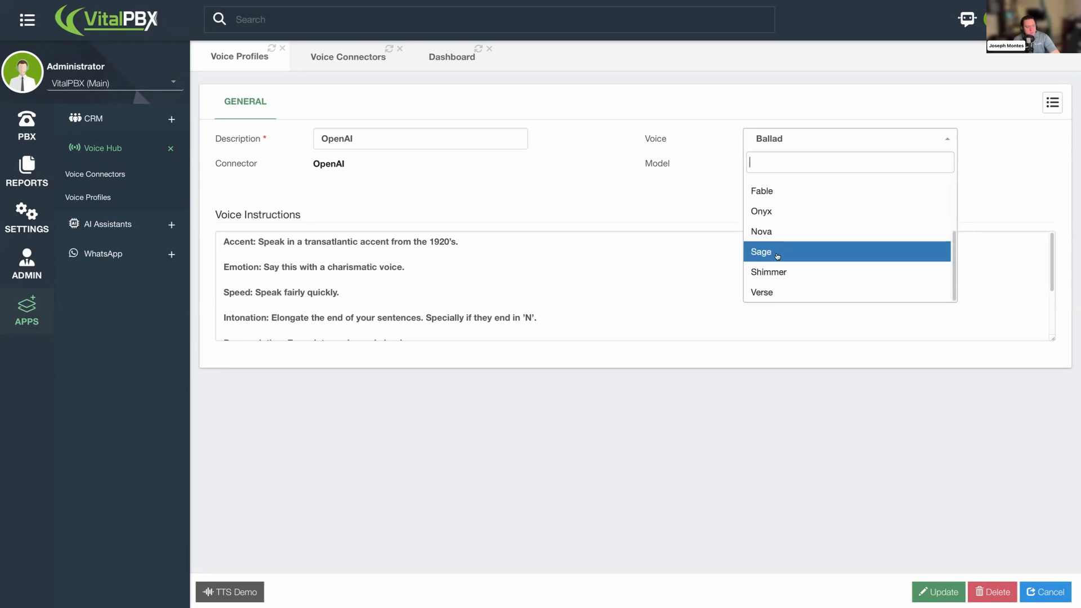
pyautogui.click(773, 252)
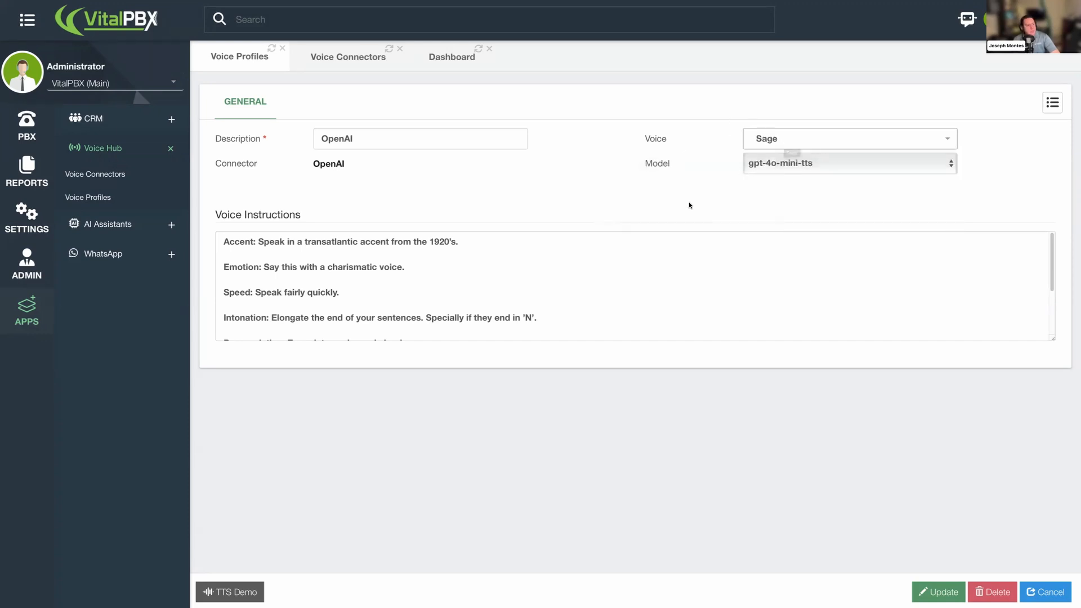
# - Replace the voice instructions with pasted customer-service instructions ending 'You will be speaking in Italian.' and update the profile
pyautogui.click(247, 230)
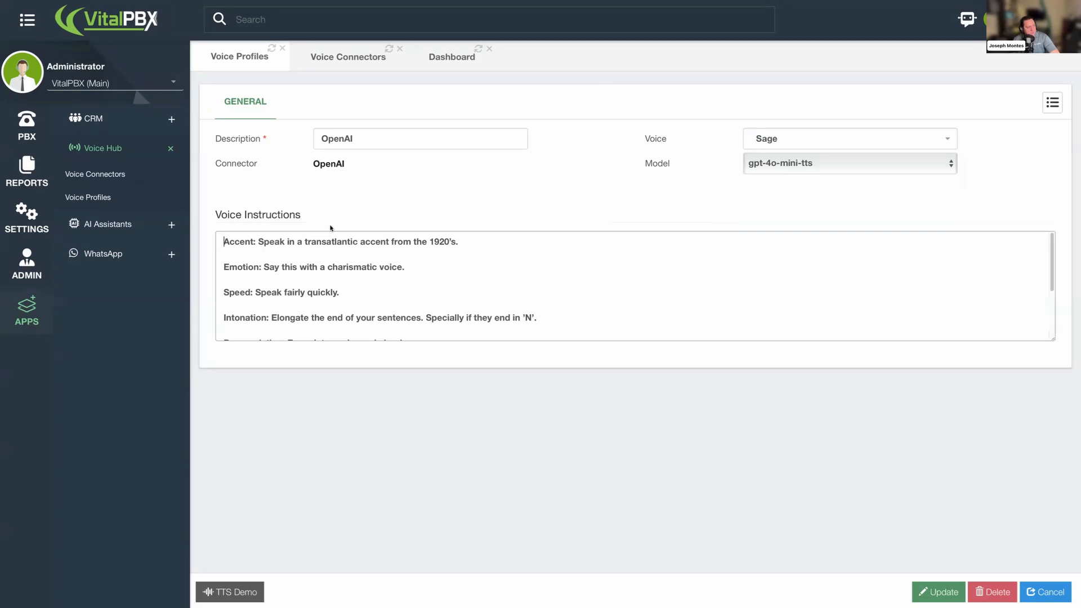
pyautogui.scroll(-1, 444, 254)
pyautogui.moveTo(1050, 344); pyautogui.dragTo(1060, 476)
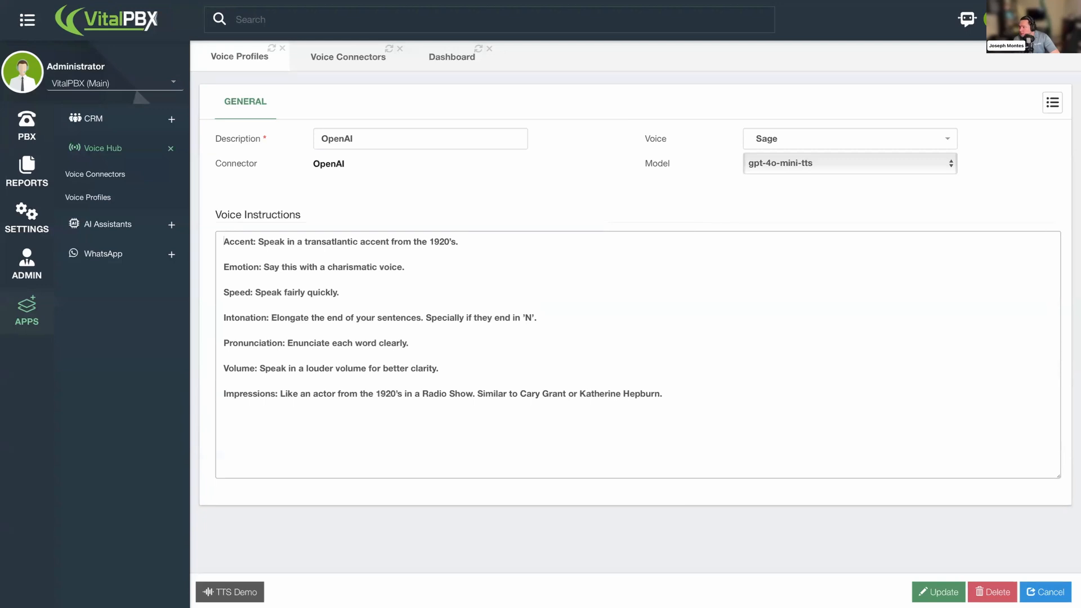
pyautogui.hotkey('ctrl', 'Up')
pyautogui.hotkey('ctrl', 'Up')
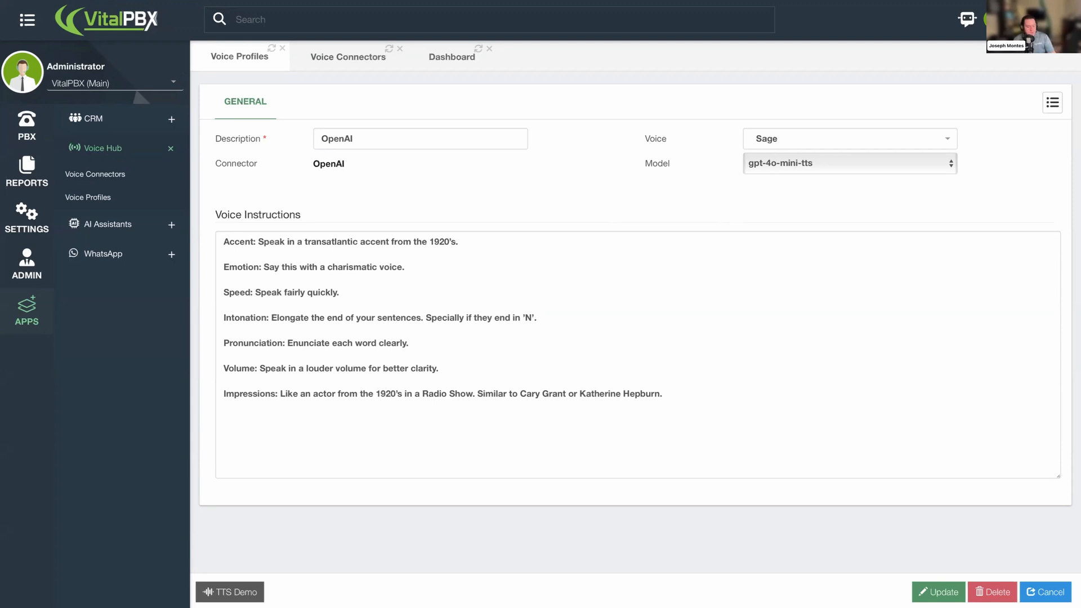
pyautogui.click(837, 335)
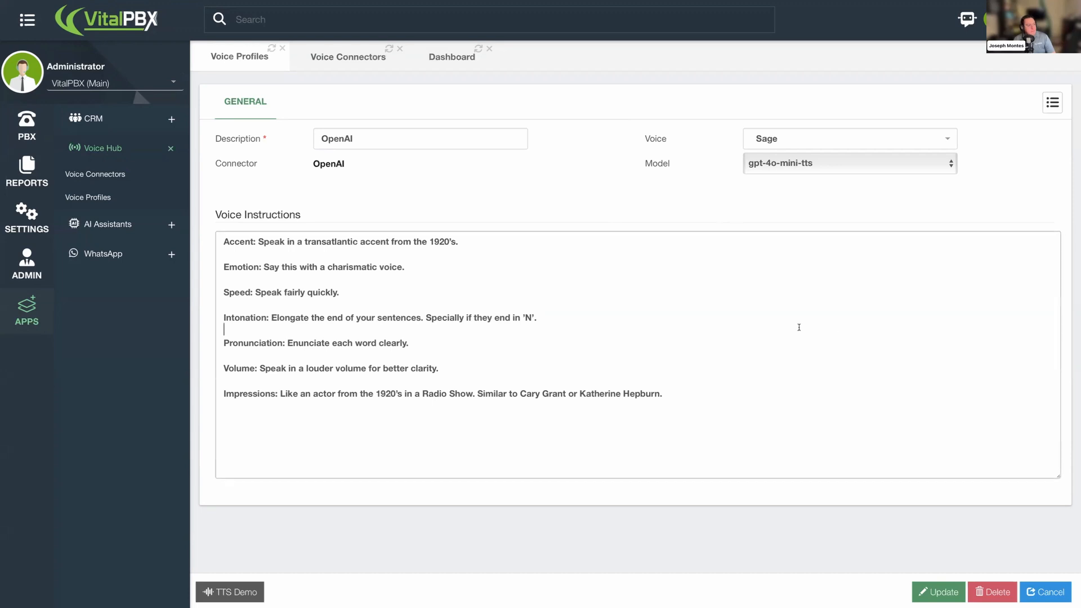
pyautogui.hotkey('ctrl', 'a')
pyautogui.write('Voice Affect: Maintain a excited and reassuring tone. Speak with authority and confidence, ensuring customers feel heard and supported.  Tone: Your tone should be sincere, empathetic, and gently authoritative. Express genuine concern and apology when needed while conveying competence and reliability.  Pacing: Speak at a steady, moderate pace—unhurried enough to show care but efficient enough to maintain professionalism. Avoid rushing or speaking too slowly.  Emotion: Convey genuine empathy and understanding in every interaction. When apologizing, do so warmly and sincerely (e.g., "I\'m very sorry for any inconvenience. Let\'s get this resolved for you right away.").  Pronunciation: Ensure clear and precise pronunciation, especially for key reassurances such as "smoothly," "quickly," and "promptly." These words help reinforce confidence in the solution you provide. You will be speaking in Italian.')
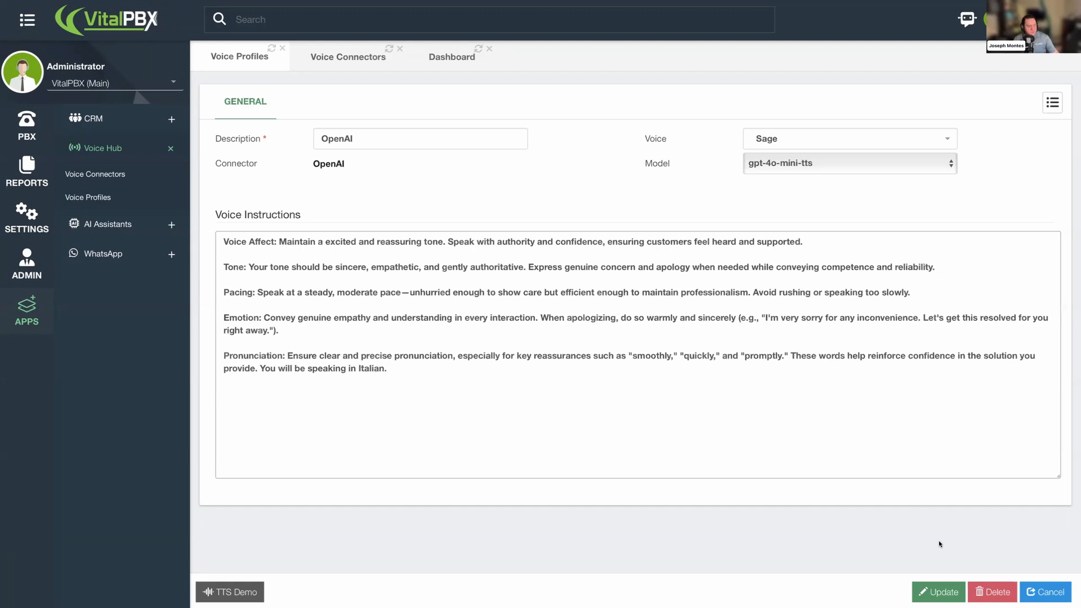
pyautogui.click(941, 596)
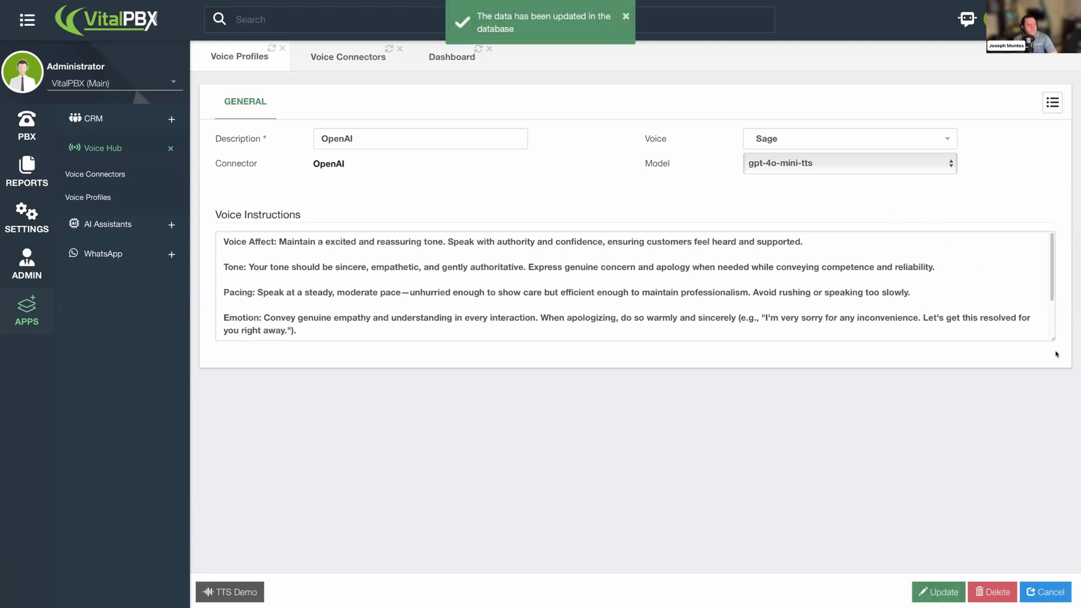
# - Read through the new voice instructions section by section
pyautogui.moveTo(1053, 338); pyautogui.dragTo(1050, 443)
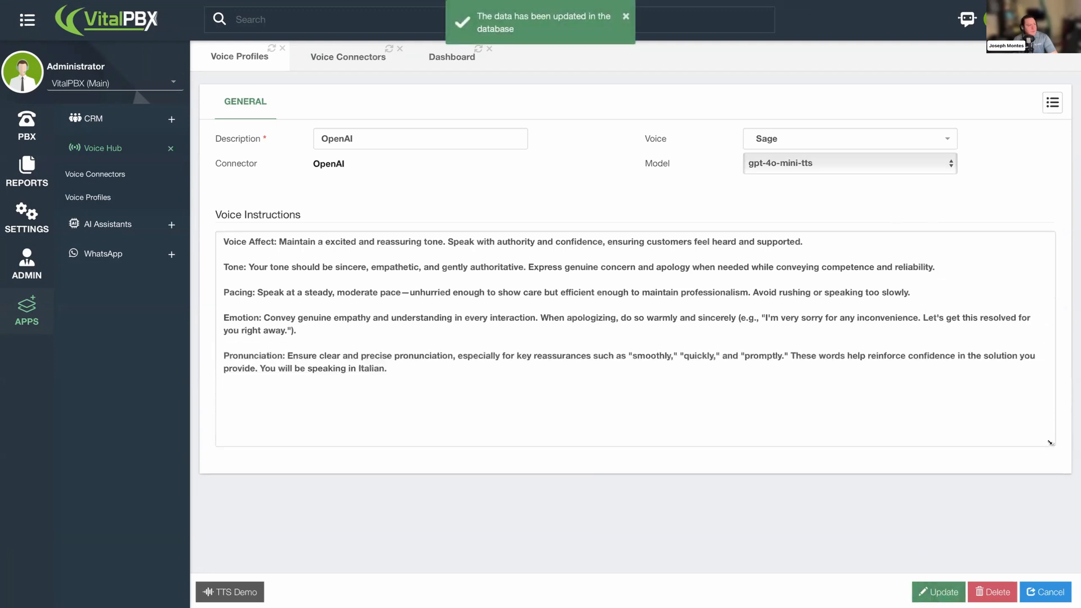
pyautogui.moveTo(242, 243); pyautogui.dragTo(311, 242)
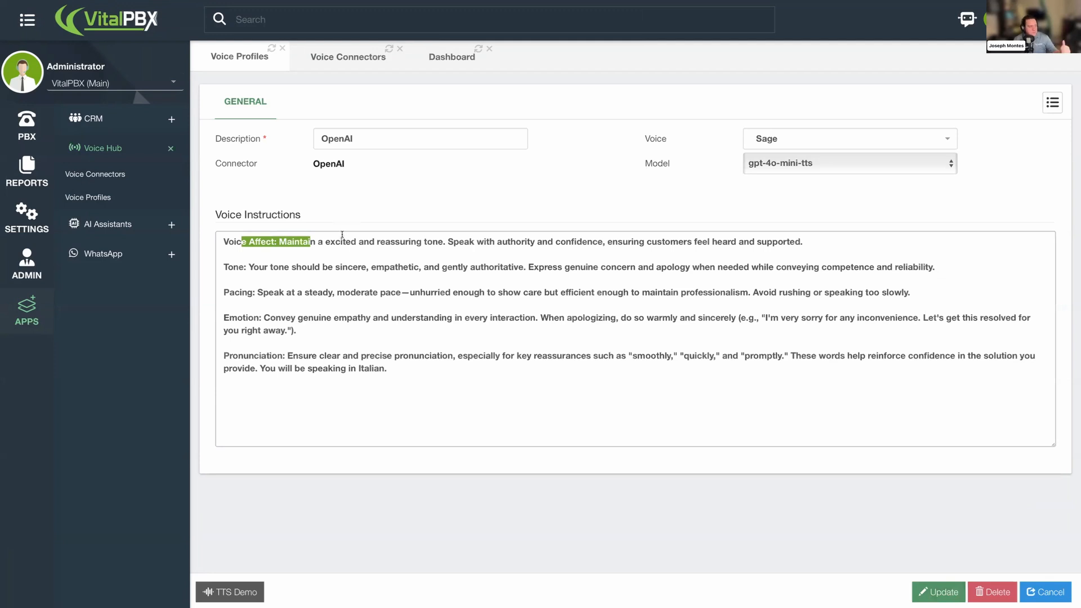
pyautogui.click(266, 253)
pyautogui.moveTo(276, 243); pyautogui.dragTo(602, 251)
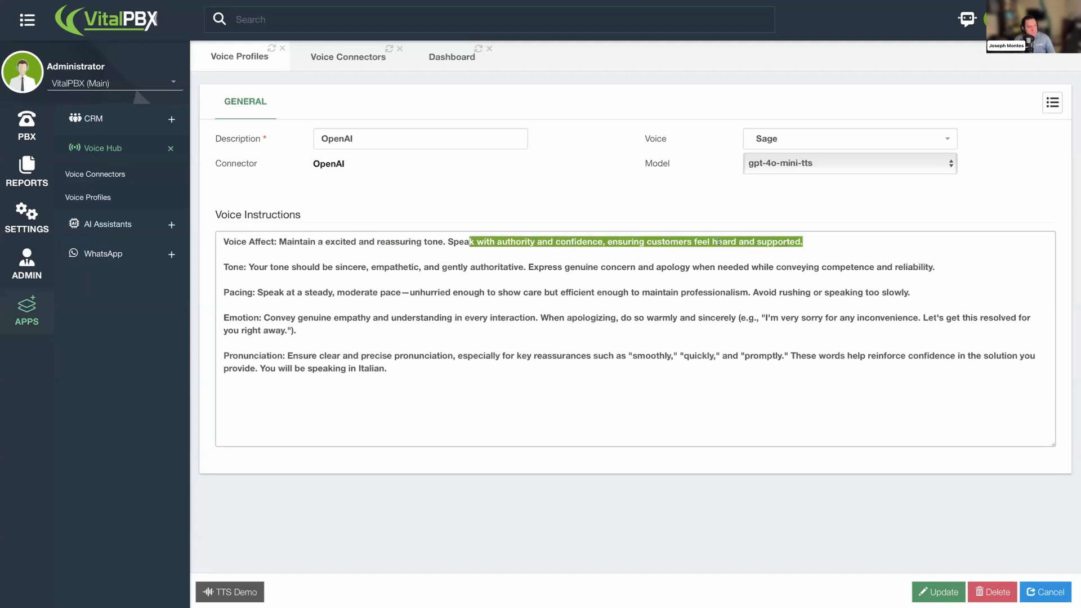
pyautogui.click(776, 242)
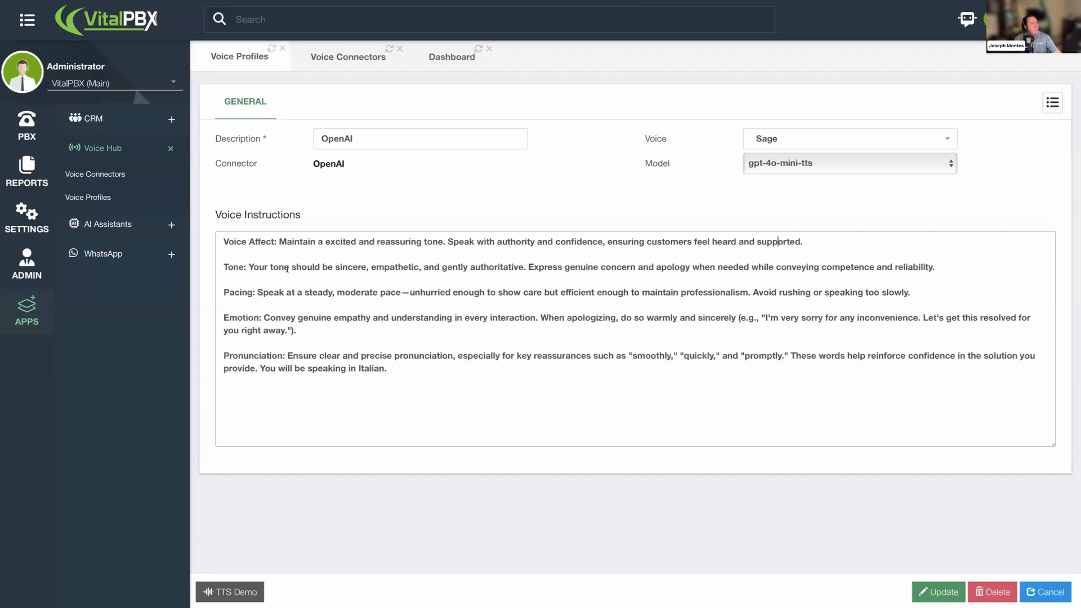
pyautogui.moveTo(239, 267); pyautogui.dragTo(495, 268)
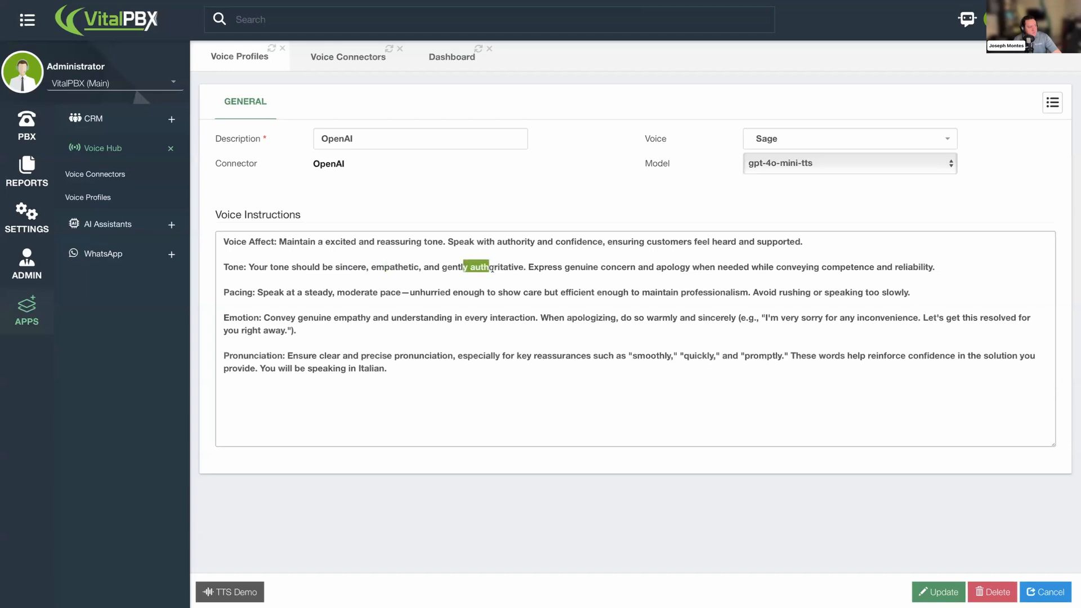
pyautogui.moveTo(936, 267); pyautogui.dragTo(549, 268)
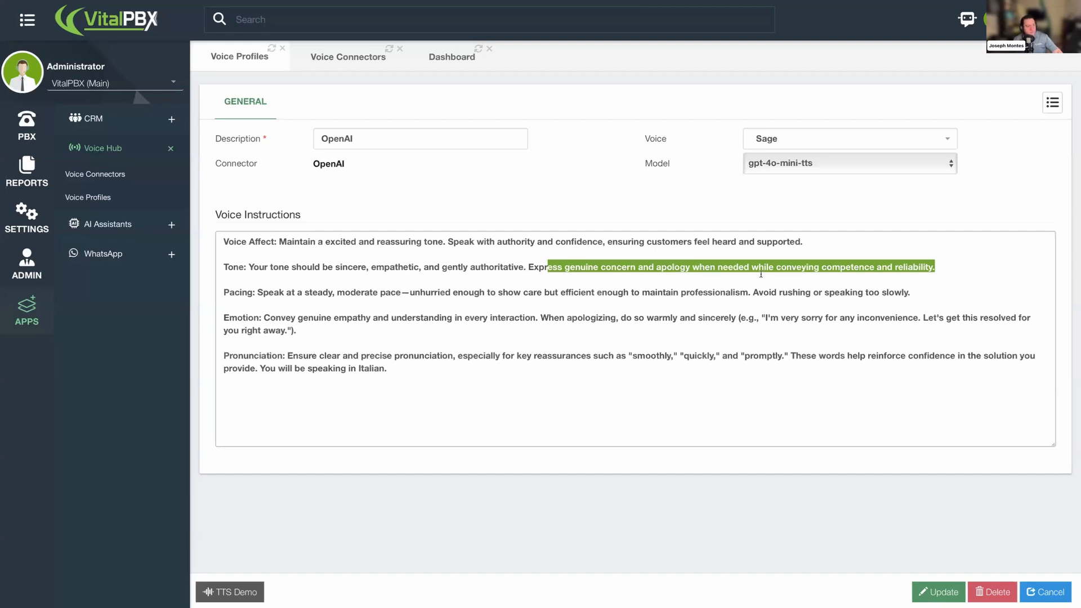
pyautogui.click(283, 300)
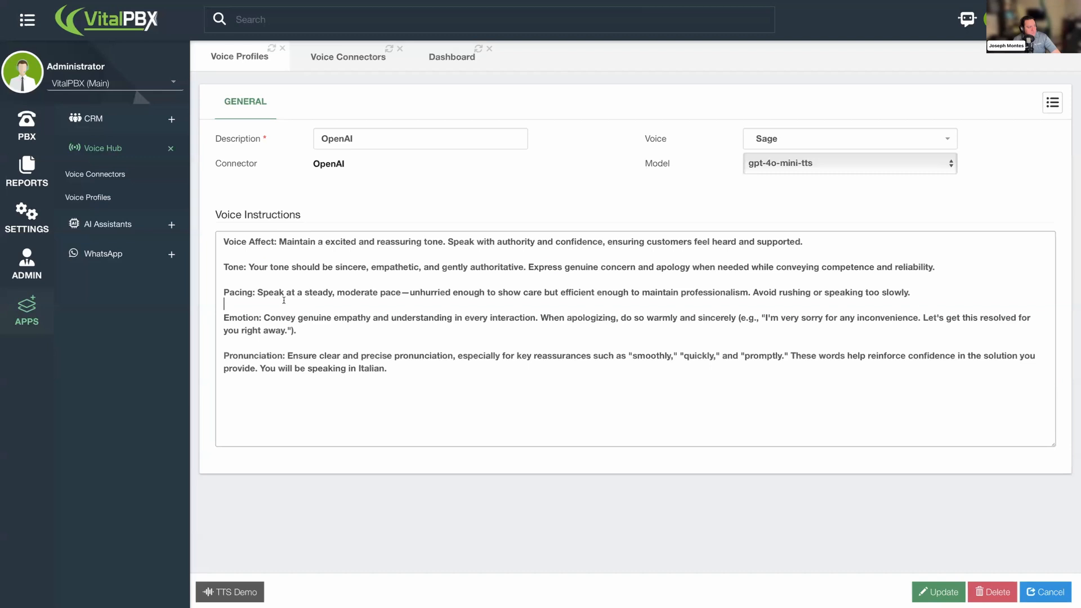
pyautogui.moveTo(292, 292); pyautogui.dragTo(325, 292)
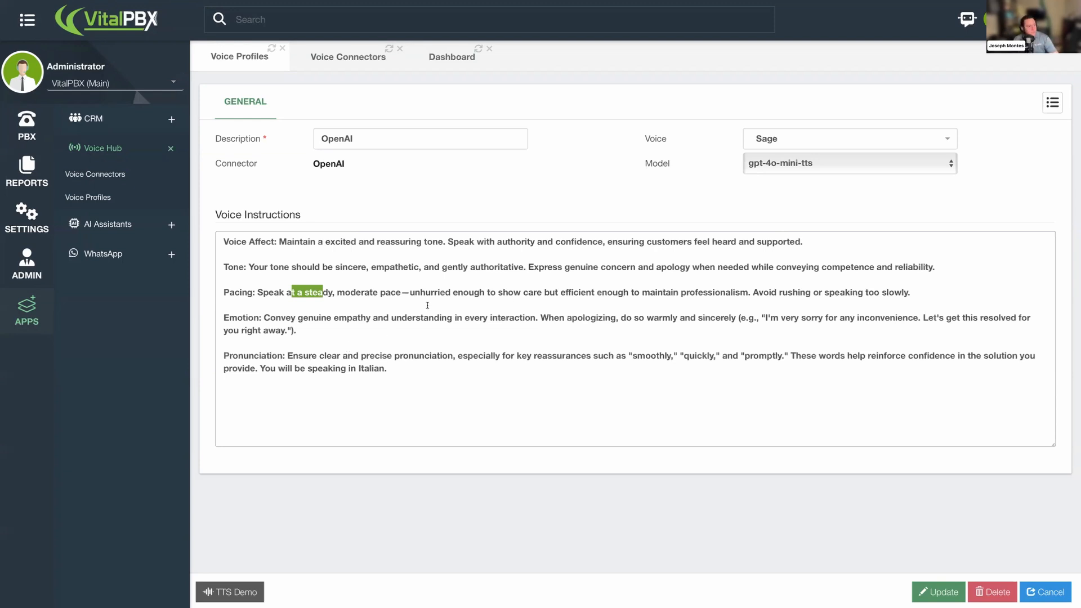
pyautogui.click(478, 362)
# - Run a TTS Demo conversion of the sample text to hear the voice profile
pyautogui.click(230, 591)
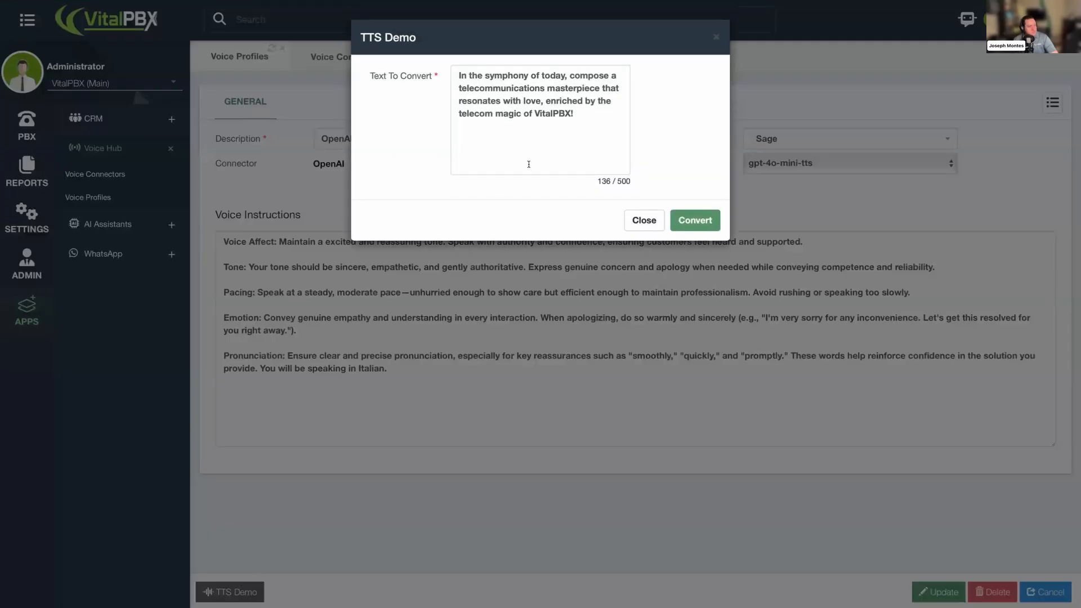
pyautogui.moveTo(594, 117); pyautogui.dragTo(435, 77)
pyautogui.moveTo(572, 137); pyautogui.dragTo(457, 68)
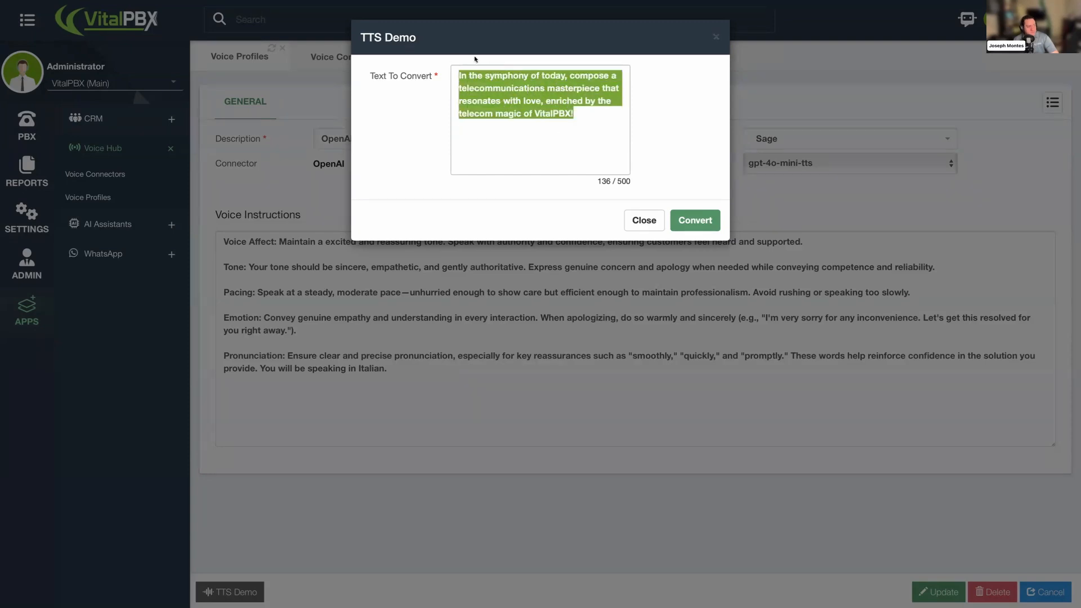
pyautogui.click(700, 224)
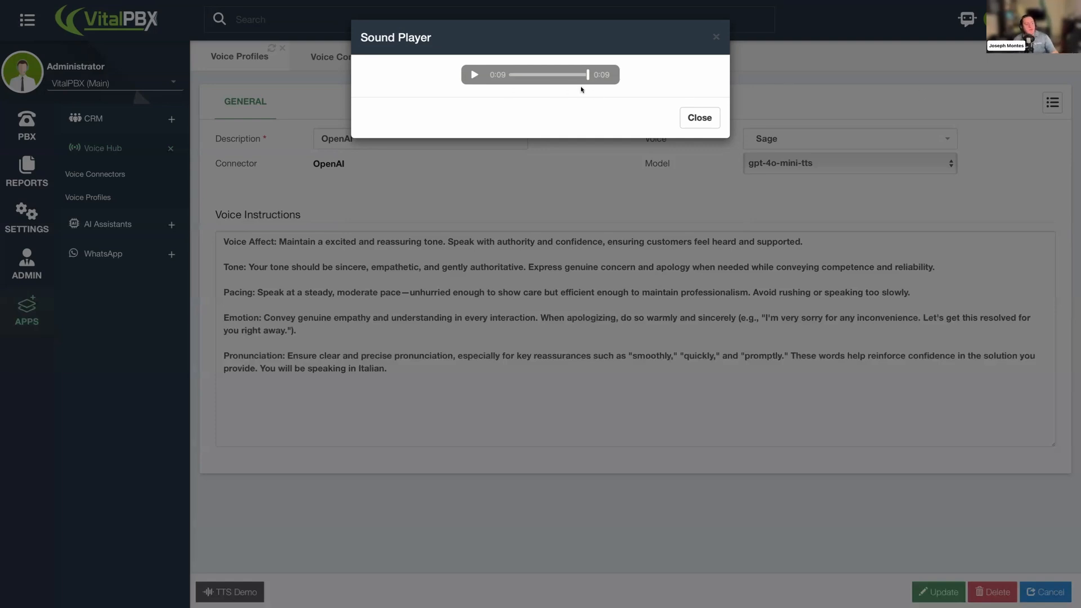
pyautogui.click(700, 118)
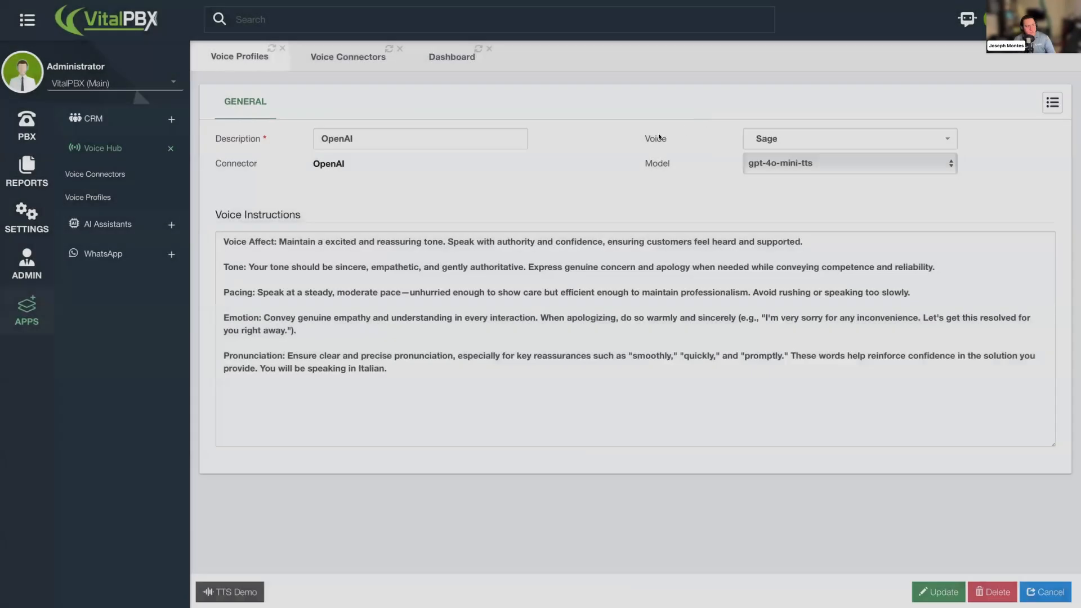
# - Replace the voice instructions with pasted instructions for a Southern United States accent
pyautogui.moveTo(297, 330); pyautogui.dragTo(464, 280)
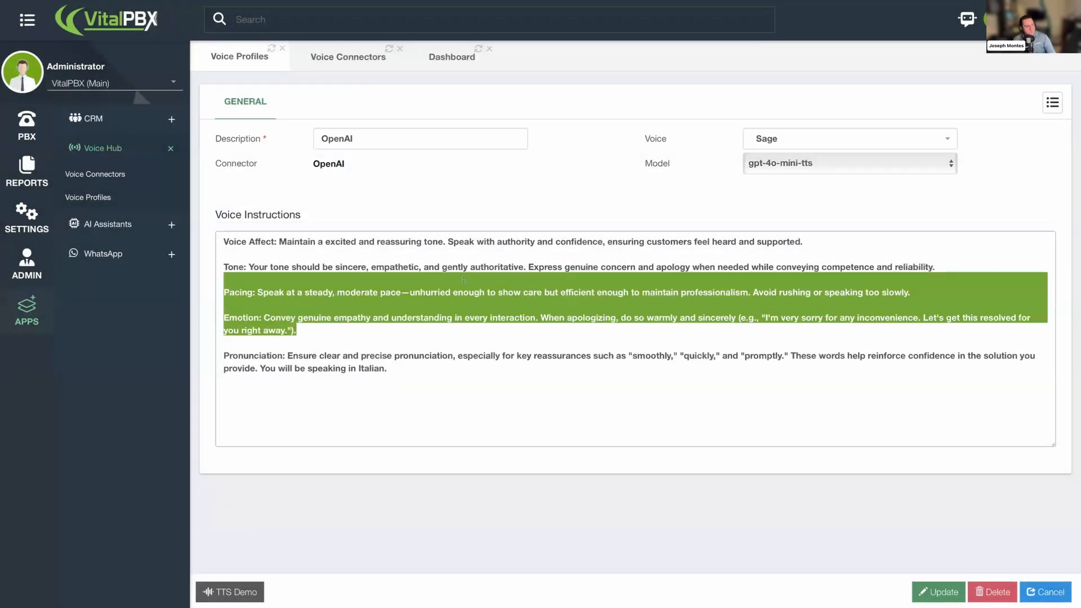
pyautogui.click(581, 314)
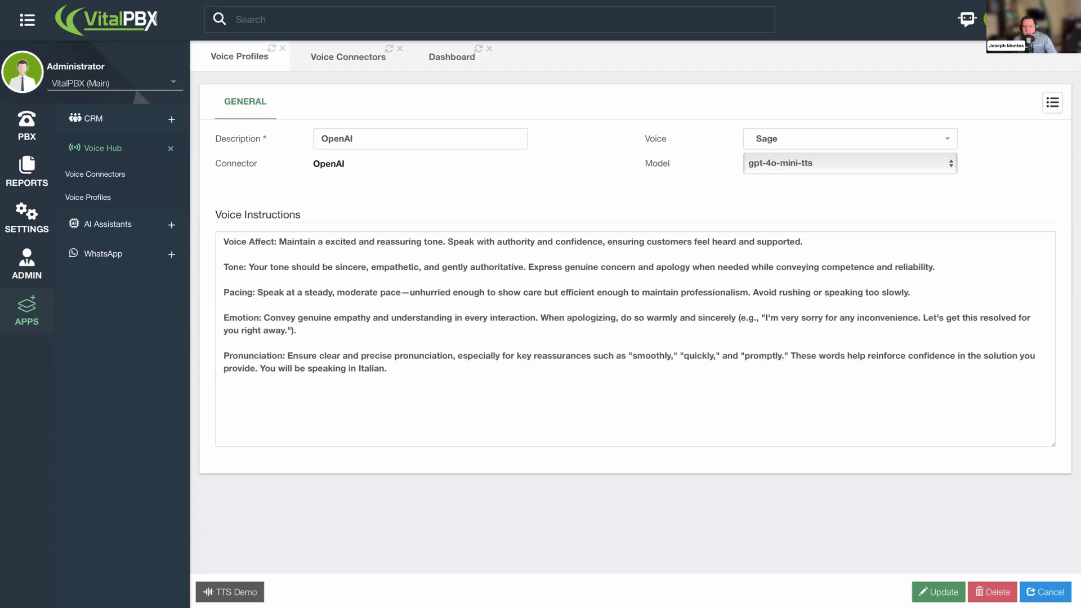
pyautogui.click(839, 366)
pyautogui.hotkey('ctrl', 'a')
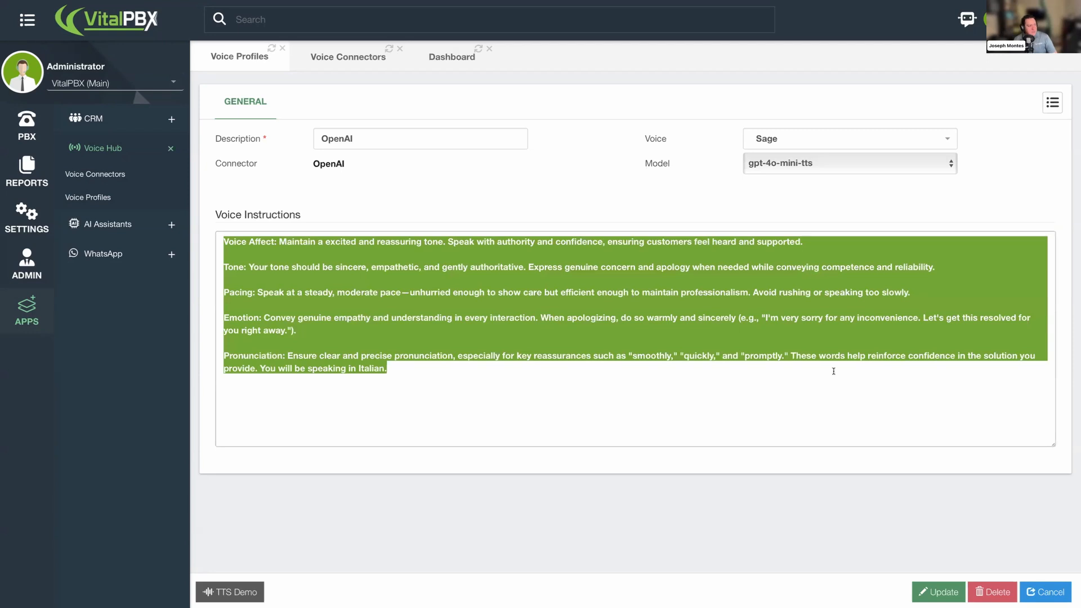
pyautogui.write('Accent: Speak with the accent from the southern states of the United States of America.  Emotion: Say this in a warm, empathetic voice, like you are a caring person.  Speed: Speak in a promptly manner.  Tone: Have a friendly tone with a smooth twang.  Pronunciation: Enunciate each word clearly, with notable pronunciation.  Volume: Speak in a louder volume where your speech is heard clearly.  Impressions: A Southern person from the deep south of the United States.')
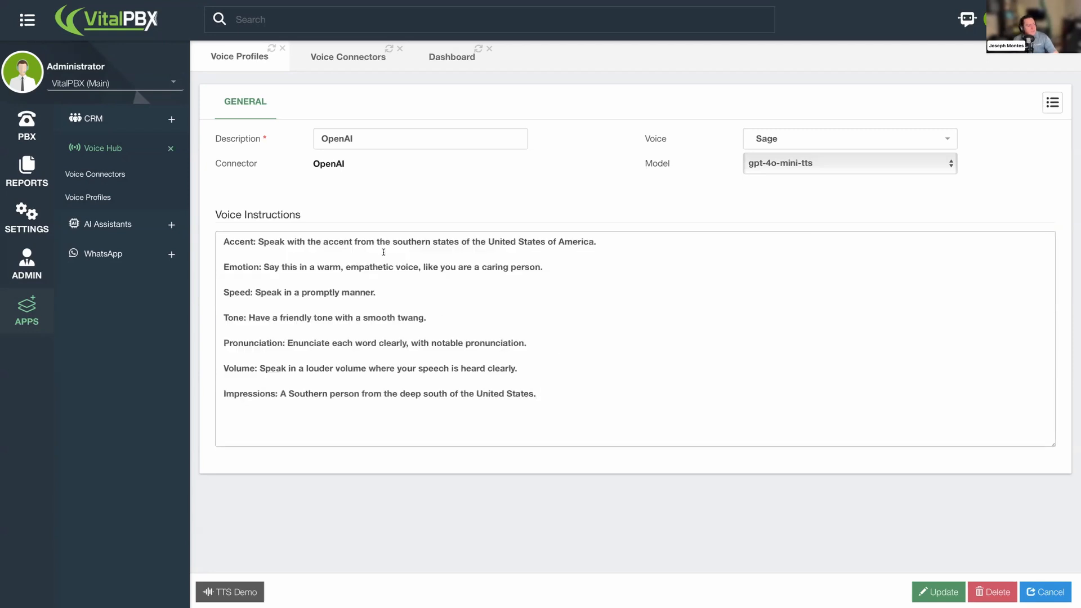
pyautogui.moveTo(287, 242); pyautogui.dragTo(393, 242)
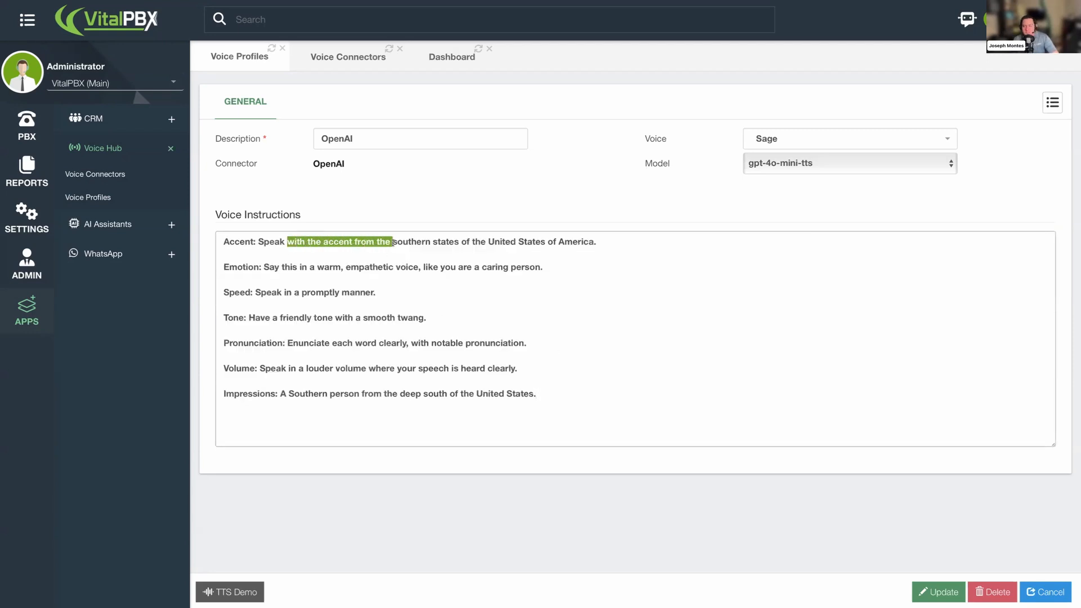
# - Review the Southern United States accent instructions section by section and update the voice profile
pyautogui.moveTo(486, 242); pyautogui.dragTo(542, 244)
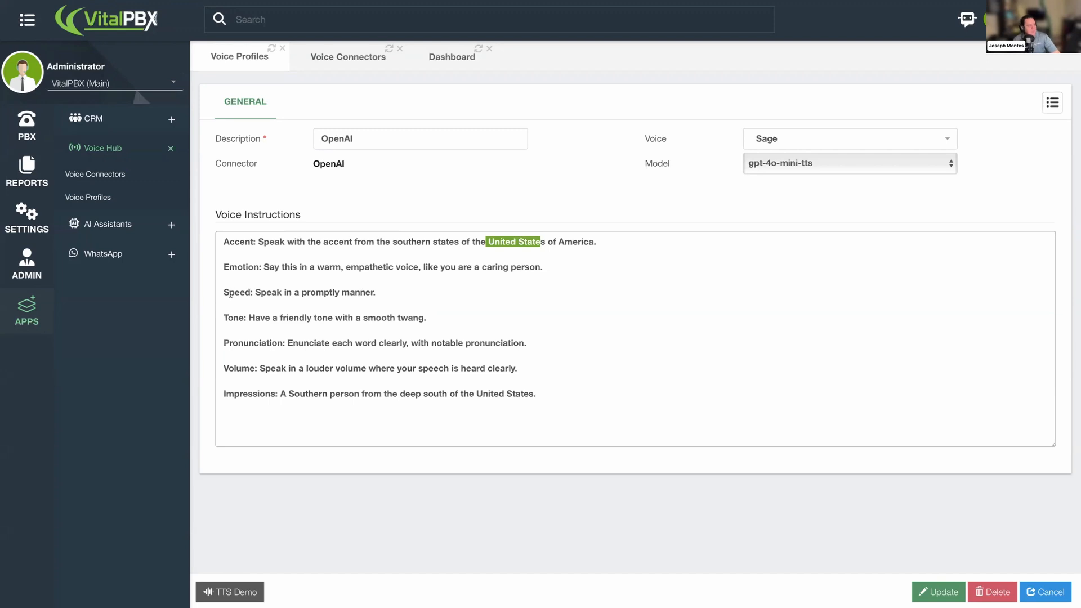
pyautogui.click(231, 294)
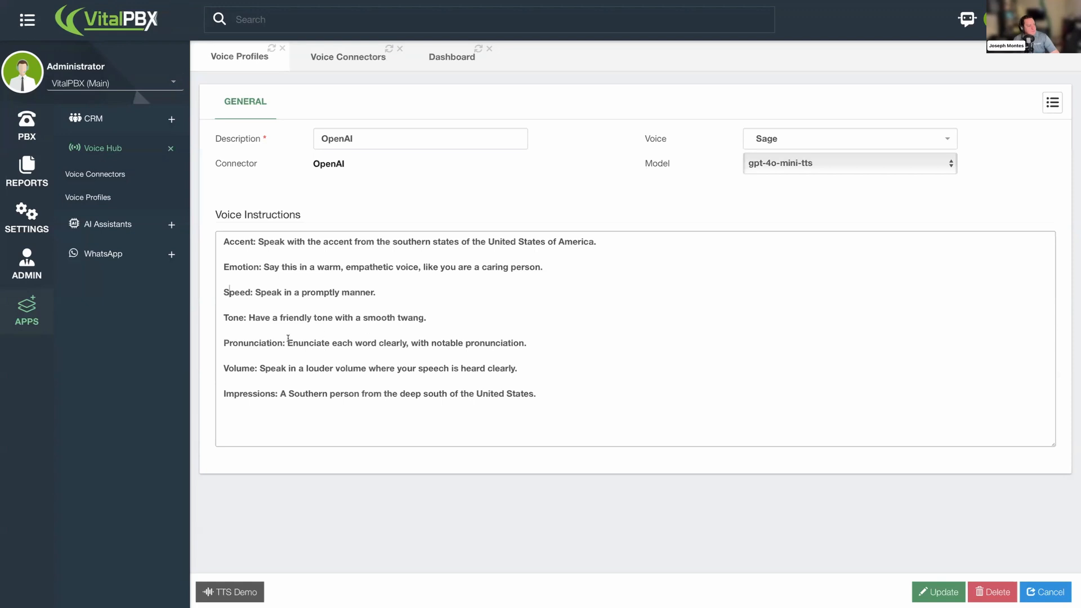
pyautogui.moveTo(227, 342); pyautogui.dragTo(299, 342)
pyautogui.click(314, 343)
pyautogui.moveTo(264, 368); pyautogui.dragTo(340, 368)
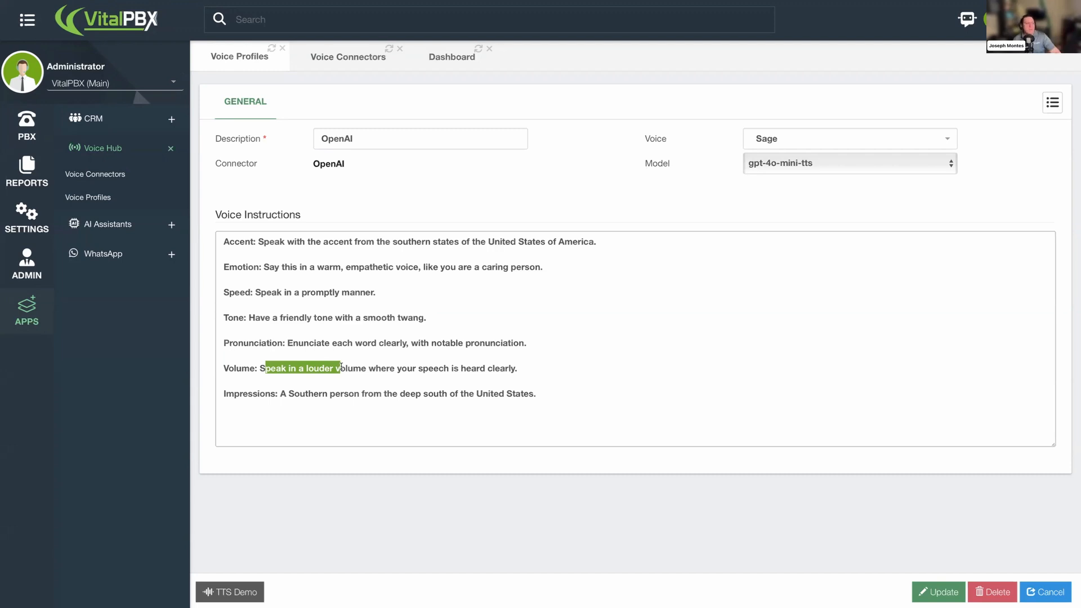
pyautogui.click(279, 401)
pyautogui.doubleClick(283, 394)
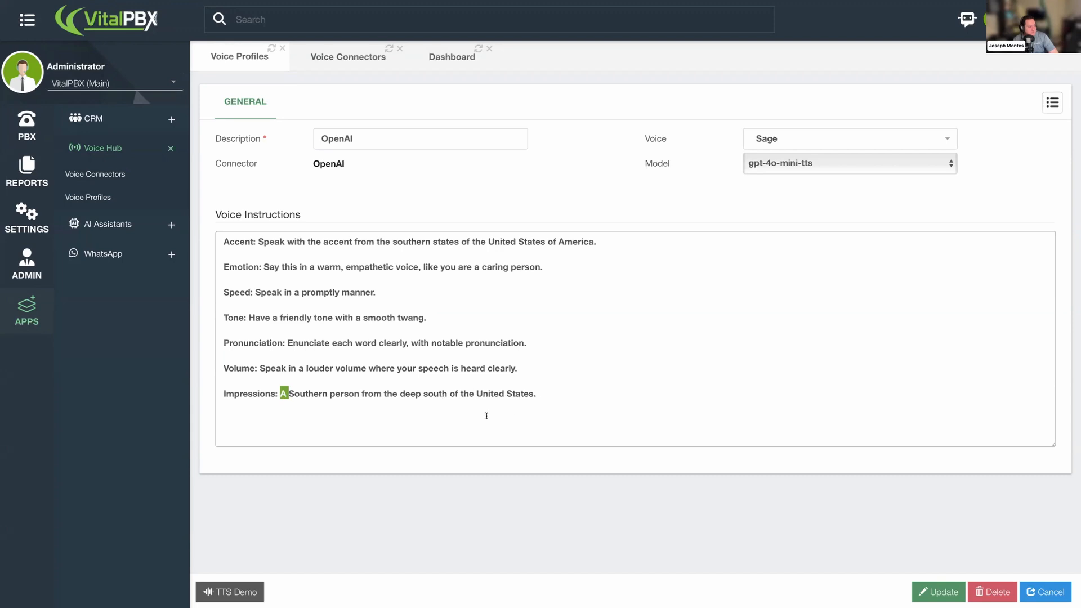
pyautogui.click(942, 592)
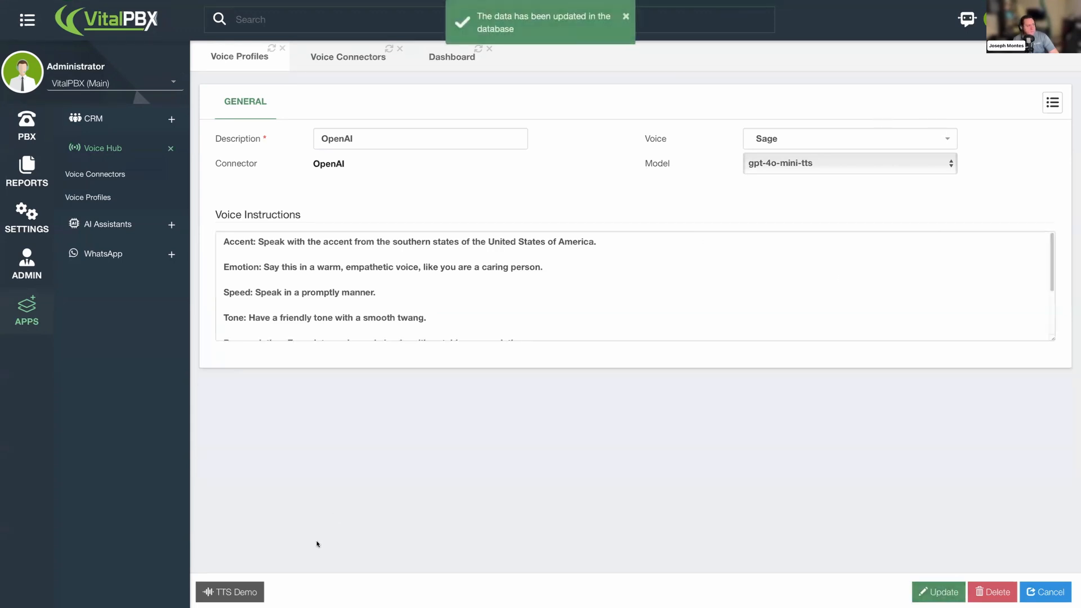
# - Run a TTS Demo conversion of pasted text 'Hello Darling? How can I help you today? This is what southern hospitality is all about!' and close the player
pyautogui.click(254, 592)
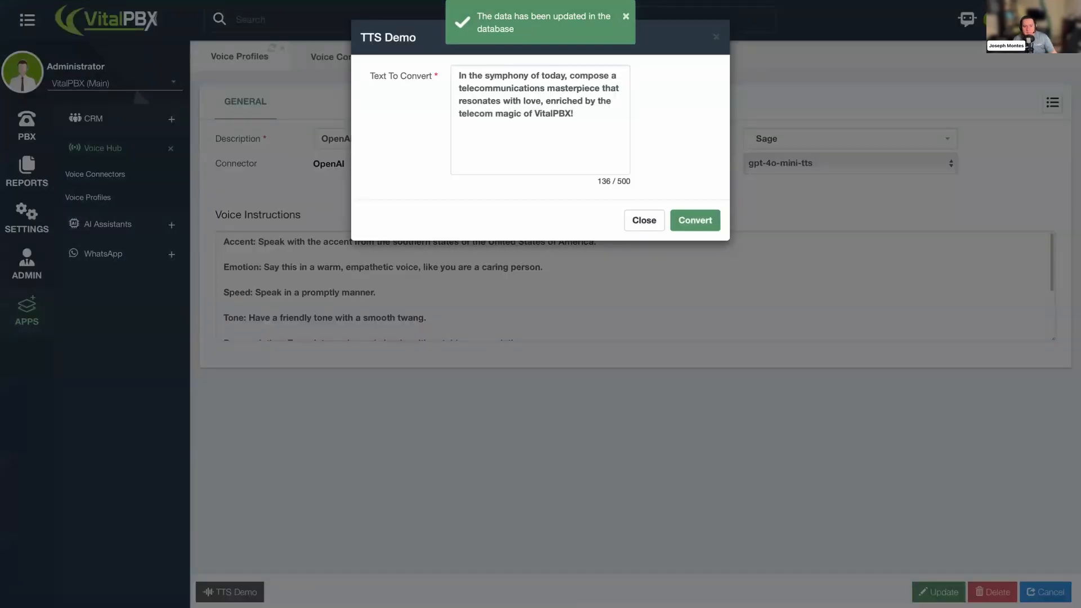
pyautogui.click(592, 130)
pyautogui.hotkey('ctrl', 'a')
pyautogui.write('Hello Darling? How can I help you today? This is what southern hospitality is all about!')
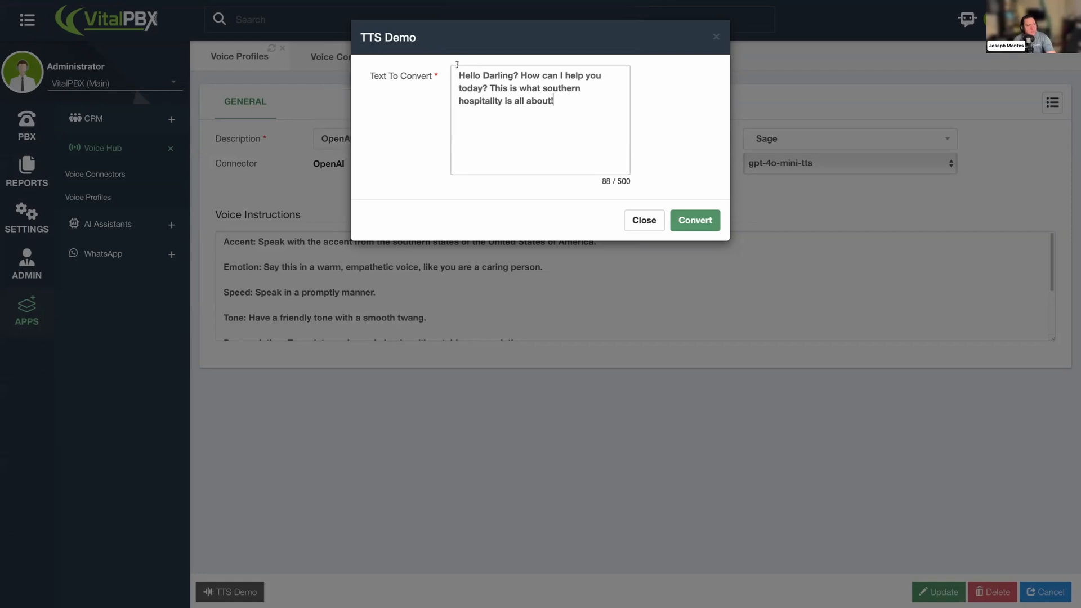
pyautogui.click(686, 222)
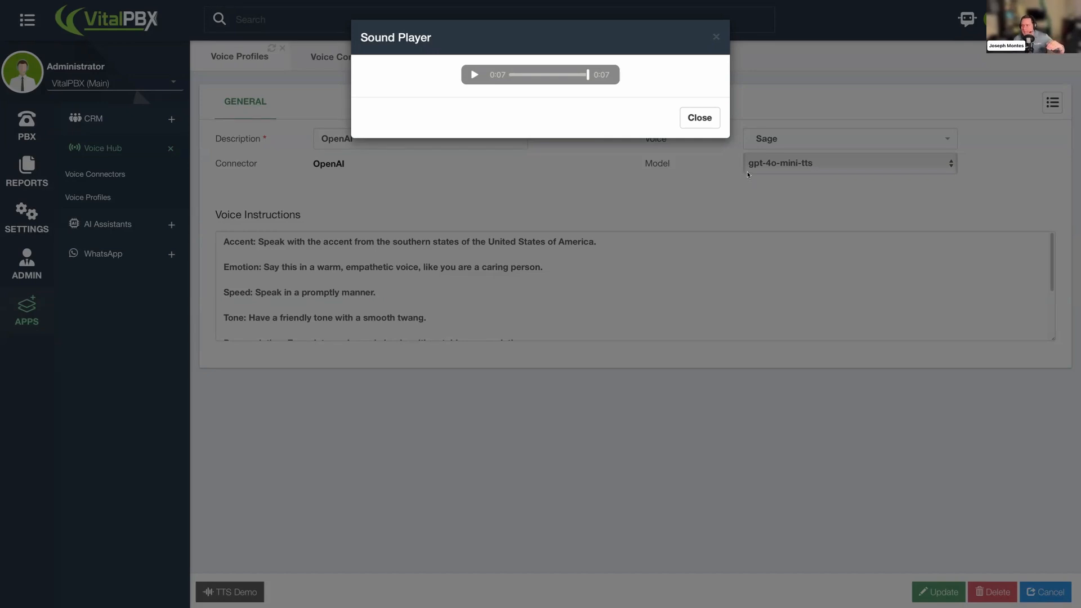
pyautogui.click(699, 118)
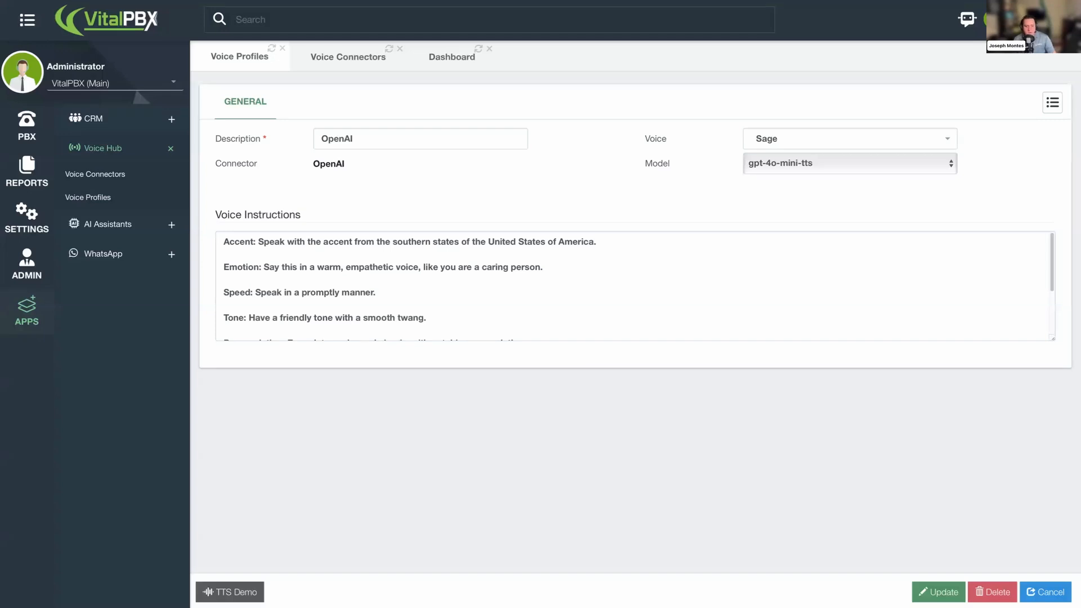
# - Replace the voice instructions with pasted instructions for a Canary Islands Spanish accent, speaking like an airline counter teller
pyautogui.click(683, 304)
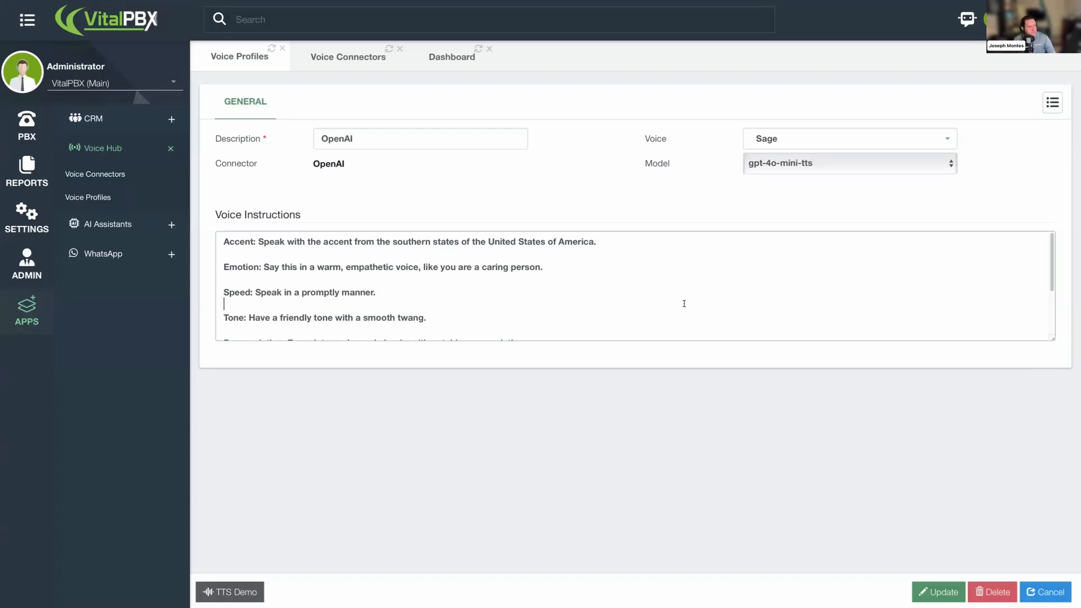
pyautogui.hotkey('ctrl', 'a')
pyautogui.hotkey('ctrl', 'v')
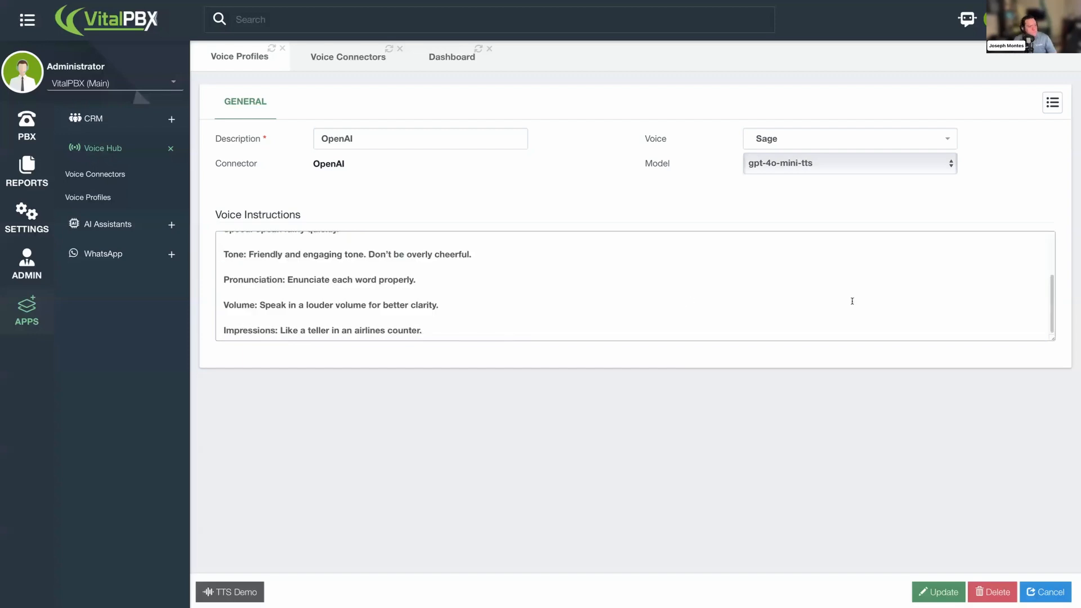
pyautogui.moveTo(1052, 340); pyautogui.dragTo(1062, 435)
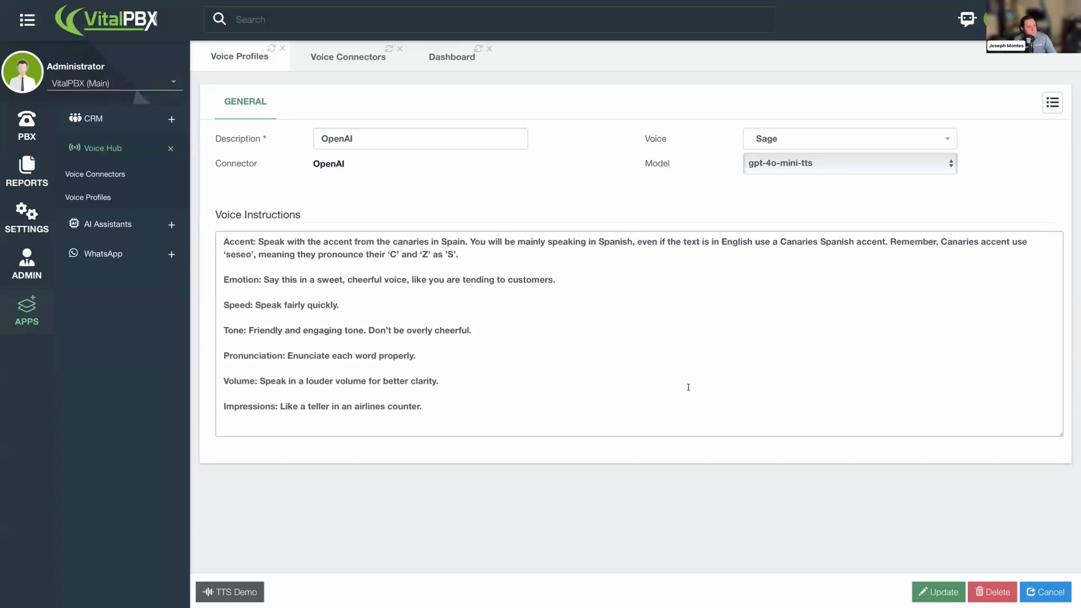
# - Review the Canary Islands accent instructions section by section and update the voice profile
pyautogui.doubleClick(600, 242)
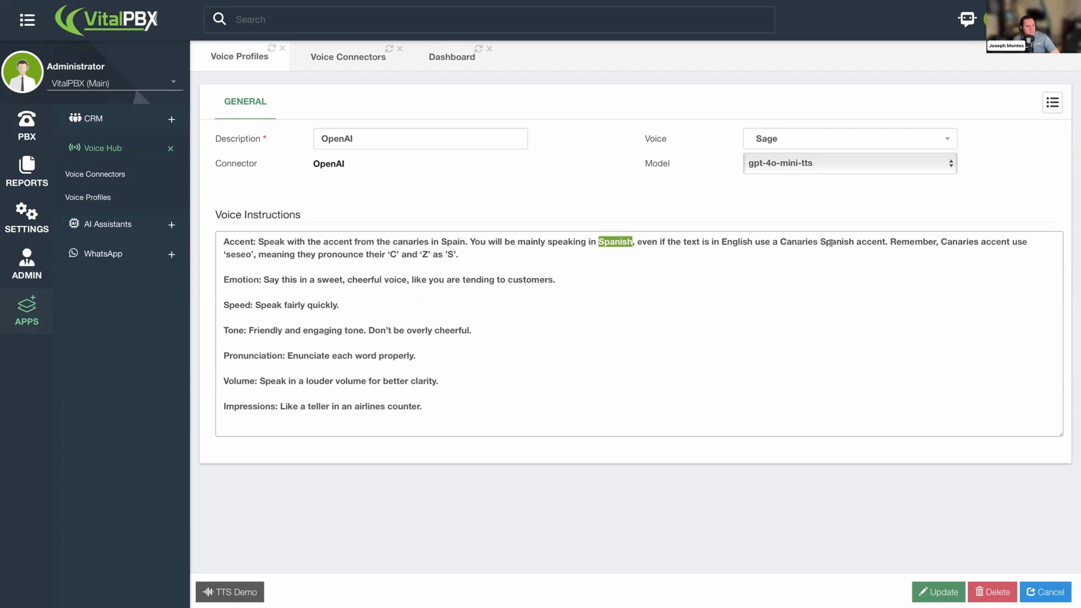
pyautogui.moveTo(830, 242); pyautogui.dragTo(891, 242)
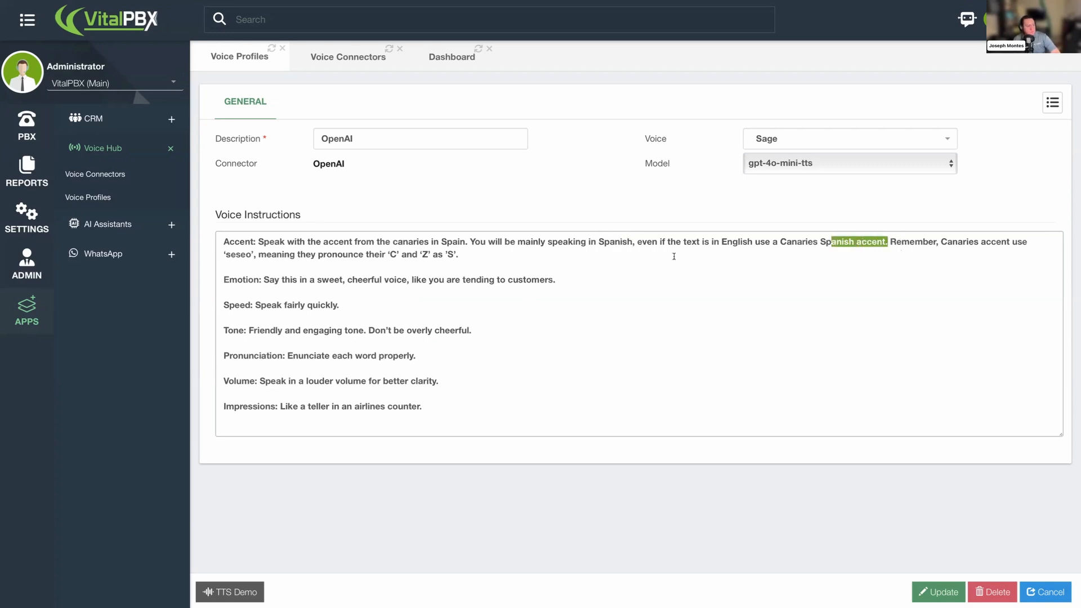
pyautogui.click(276, 280)
pyautogui.click(283, 279)
pyautogui.moveTo(309, 282); pyautogui.dragTo(333, 283)
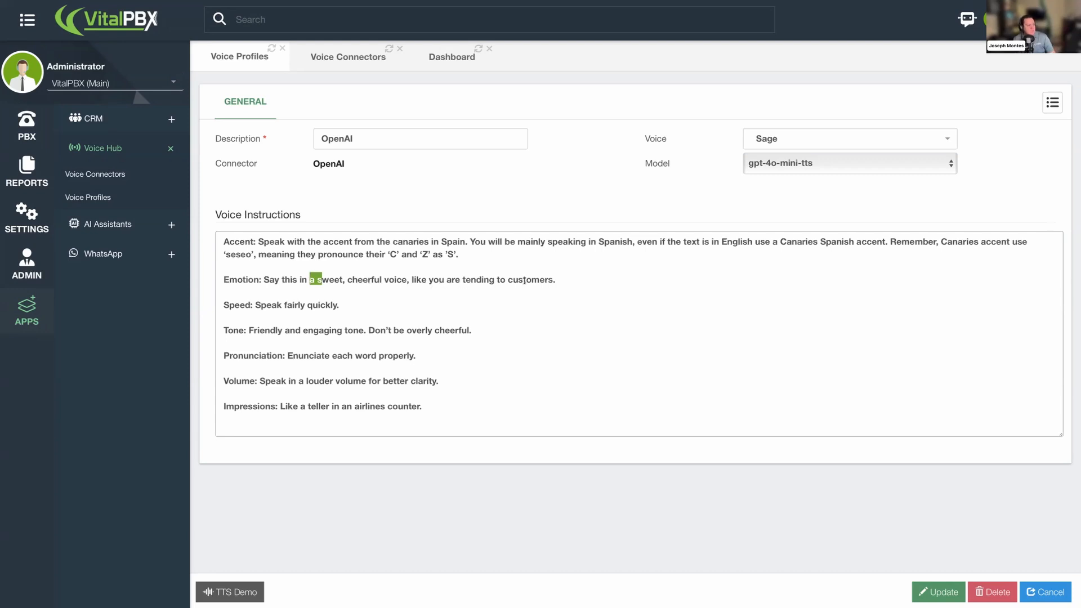
pyautogui.doubleClick(279, 306)
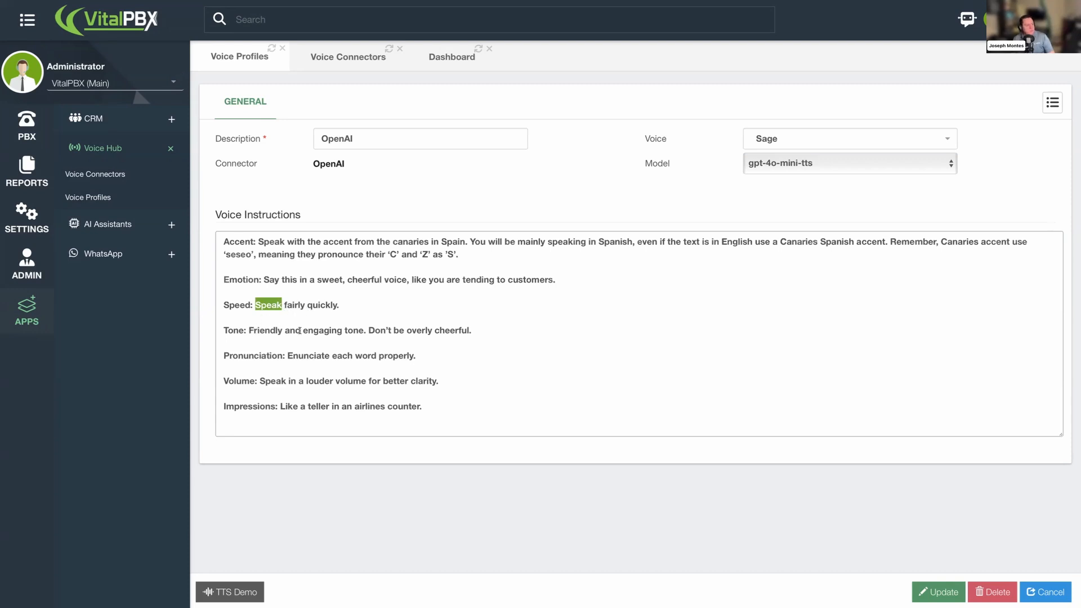
pyautogui.moveTo(384, 333); pyautogui.dragTo(450, 337)
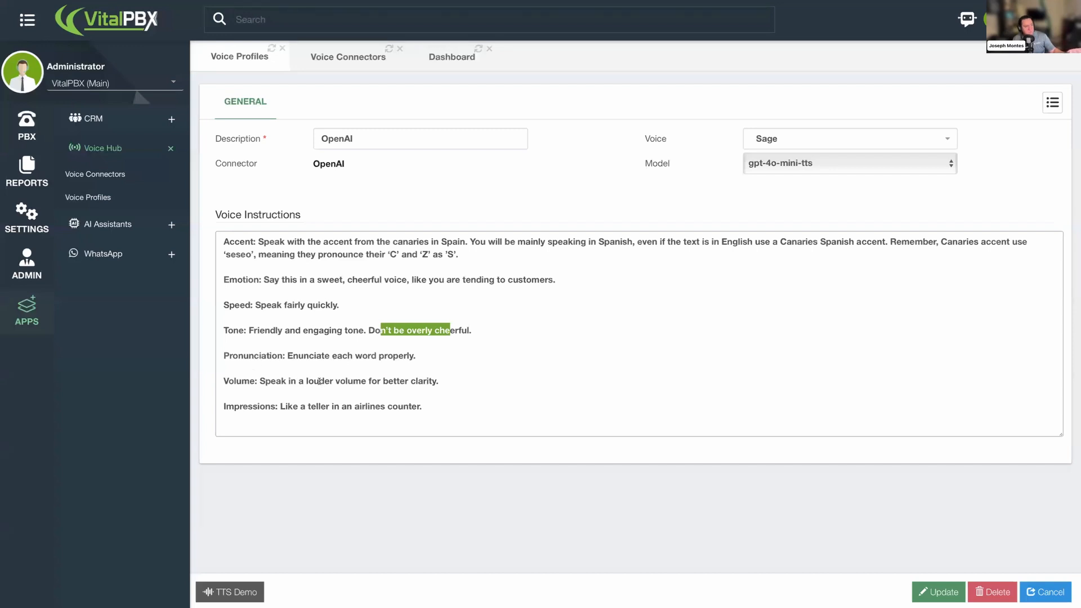
pyautogui.click(271, 406)
pyautogui.moveTo(281, 406); pyautogui.dragTo(355, 410)
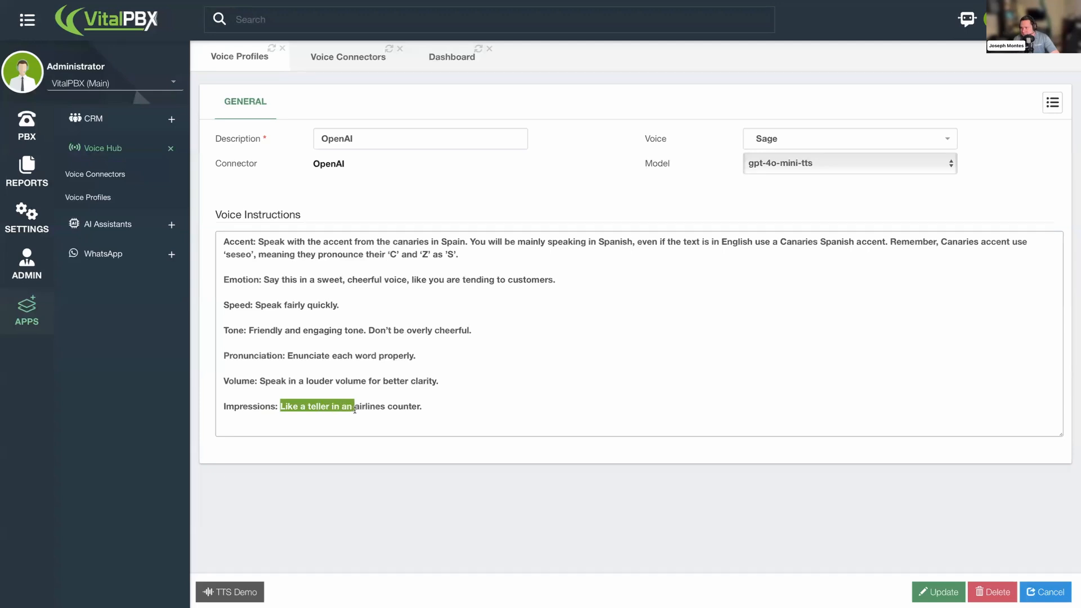
pyautogui.click(343, 420)
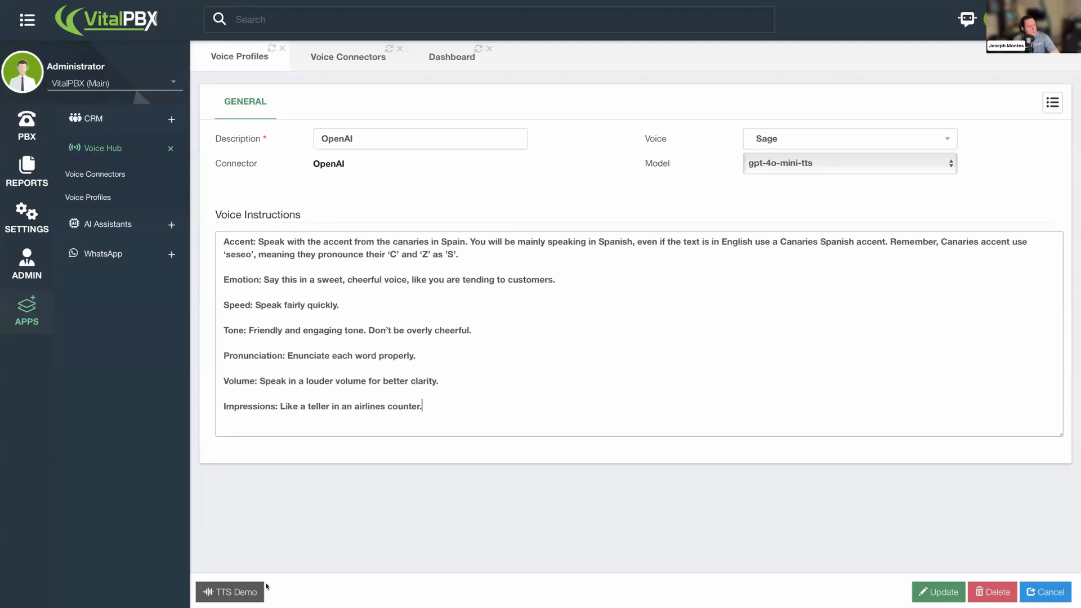
pyautogui.click(938, 592)
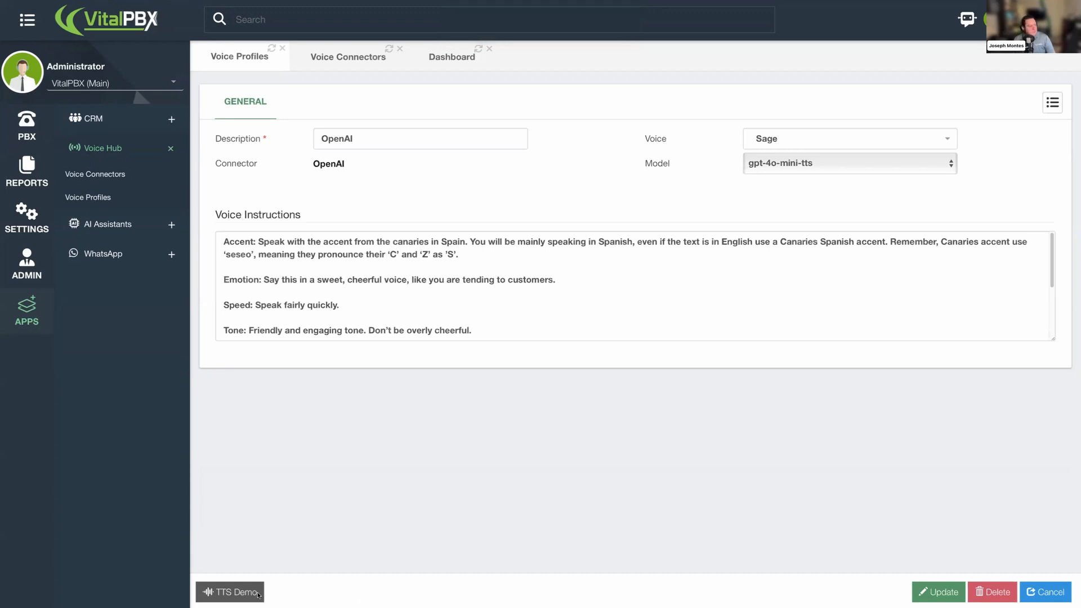
# - Run a TTS Demo conversion of pasted Spanish text 'Hola, bienvenido. Gracias por llamar a Spanish Airlines. Como puedo ayudarle el día de hoy?' and close the player
pyautogui.click(246, 593)
pyautogui.click(558, 145)
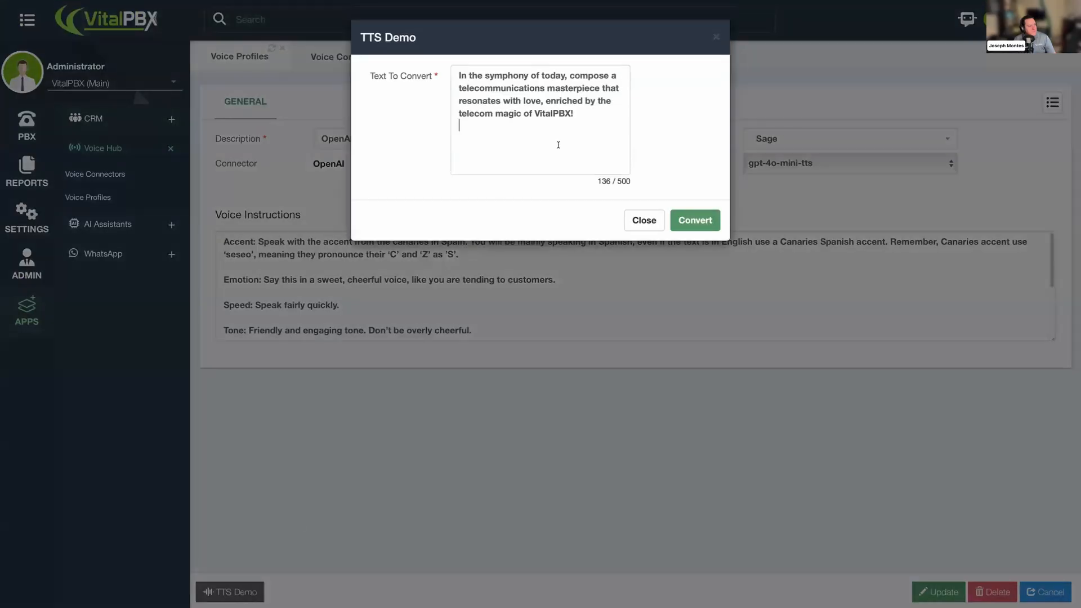
pyautogui.hotkey('ctrl', 'a')
pyautogui.write('Hola, bienvenido. Gracias por llamar a Spanish Airlines. Como puedo ayudarle el día de hoy?')
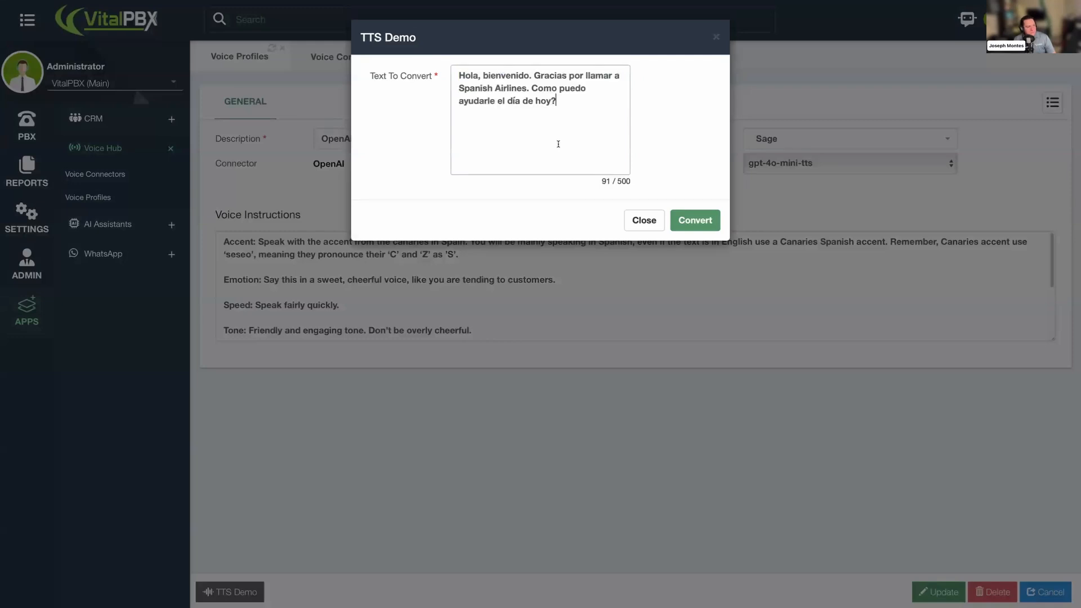
pyautogui.moveTo(557, 102); pyautogui.dragTo(458, 75)
pyautogui.click(704, 215)
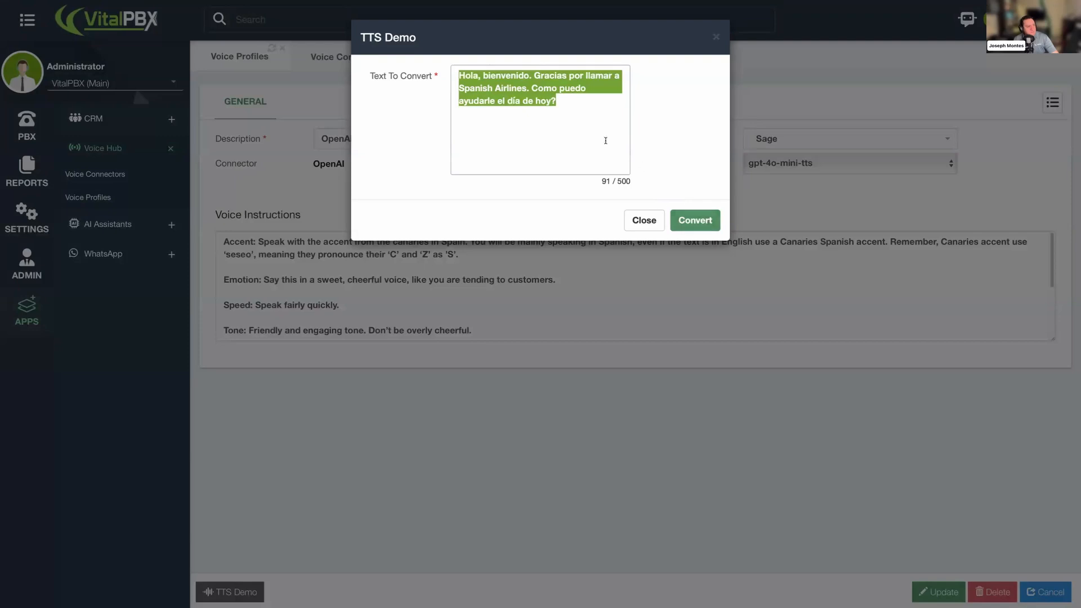
pyautogui.click(702, 220)
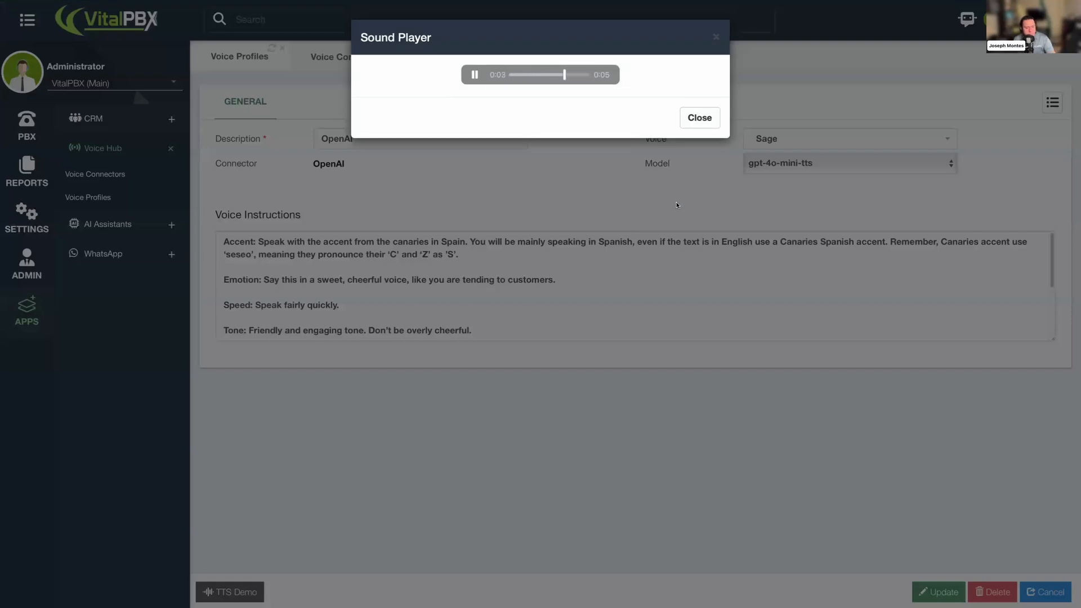
pyautogui.click(687, 120)
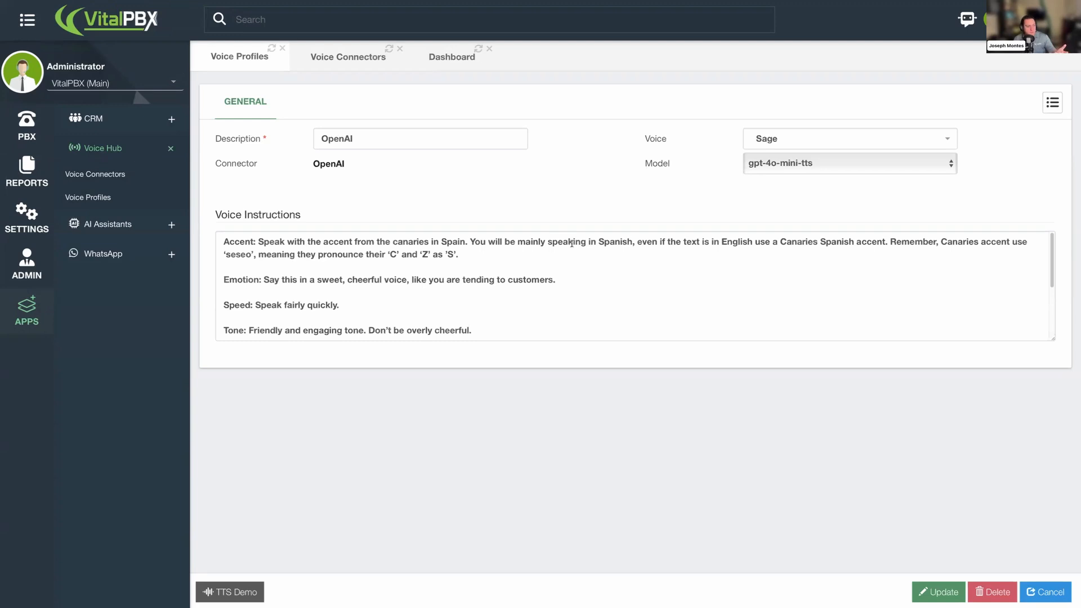
# - Read through the Accent section of the Canary Islands voice instructions again
pyautogui.moveTo(475, 241); pyautogui.dragTo(582, 242)
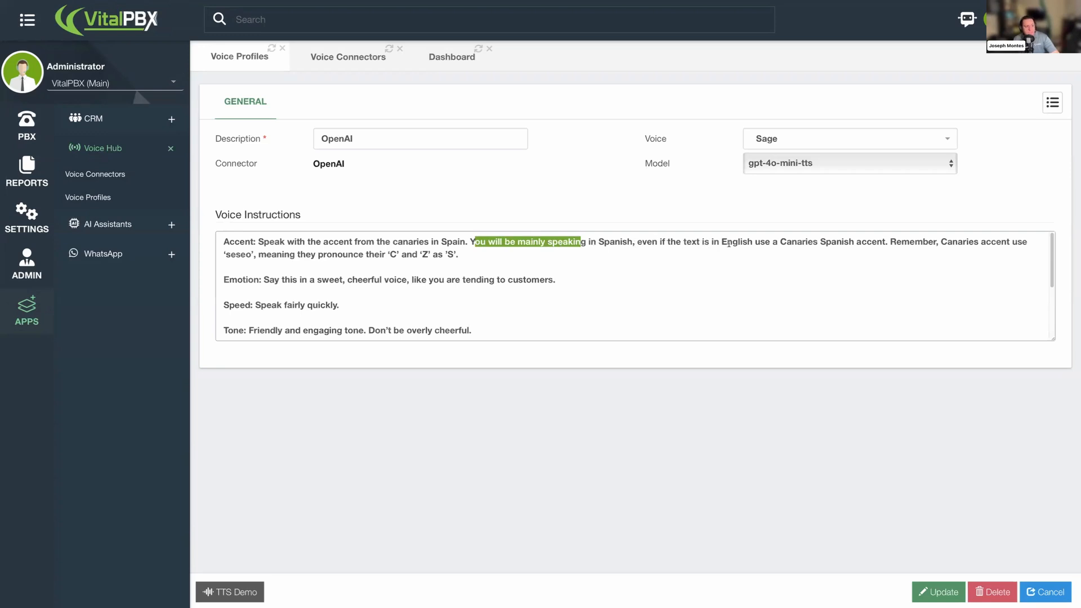
pyautogui.moveTo(770, 242); pyautogui.dragTo(821, 242)
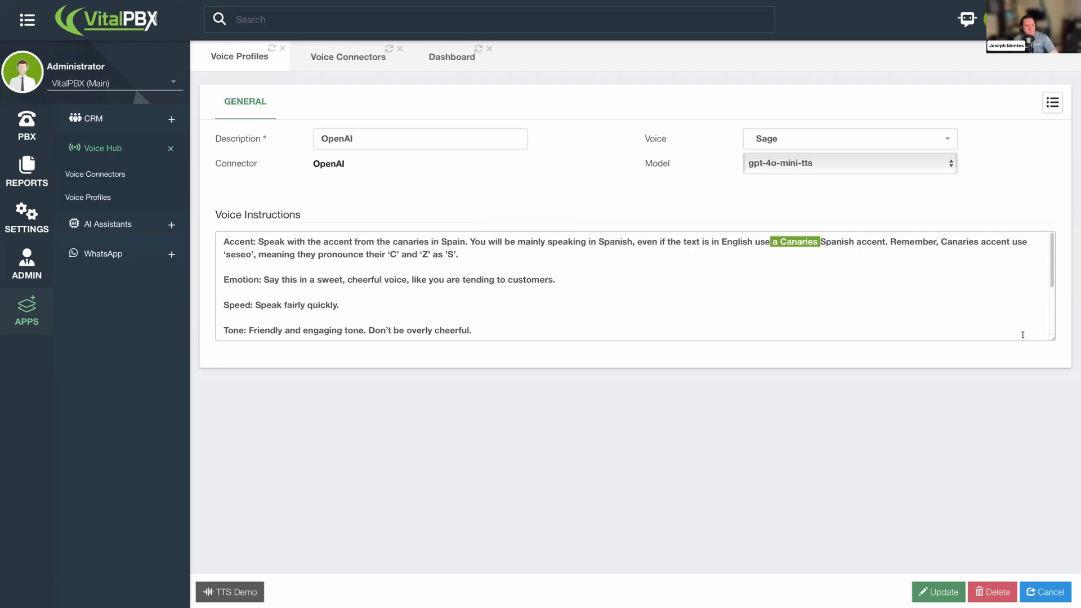
pyautogui.moveTo(1055, 340); pyautogui.dragTo(1052, 438)
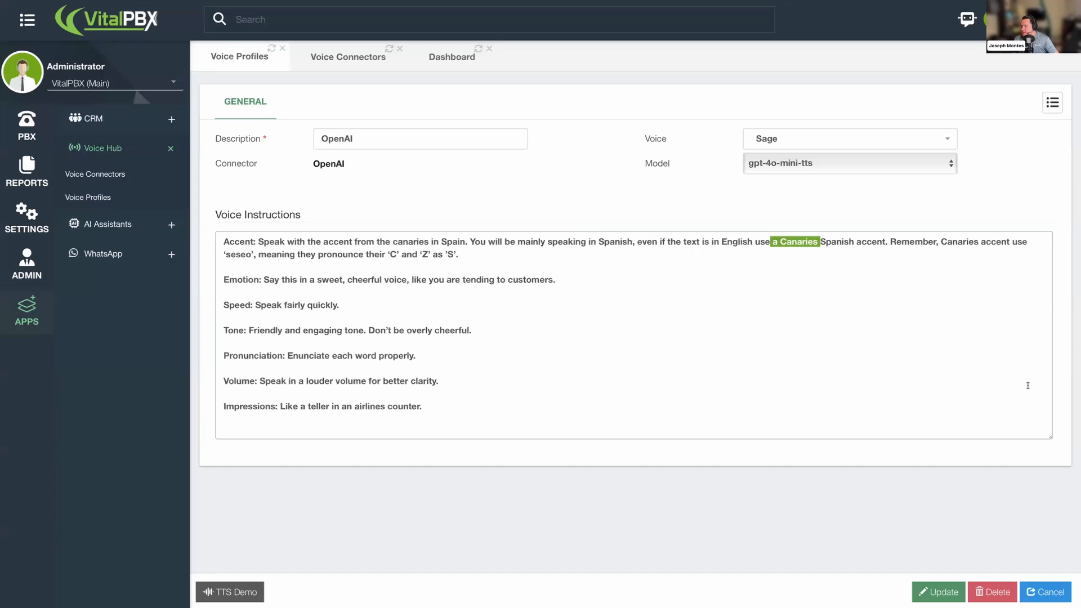
pyautogui.click(637, 289)
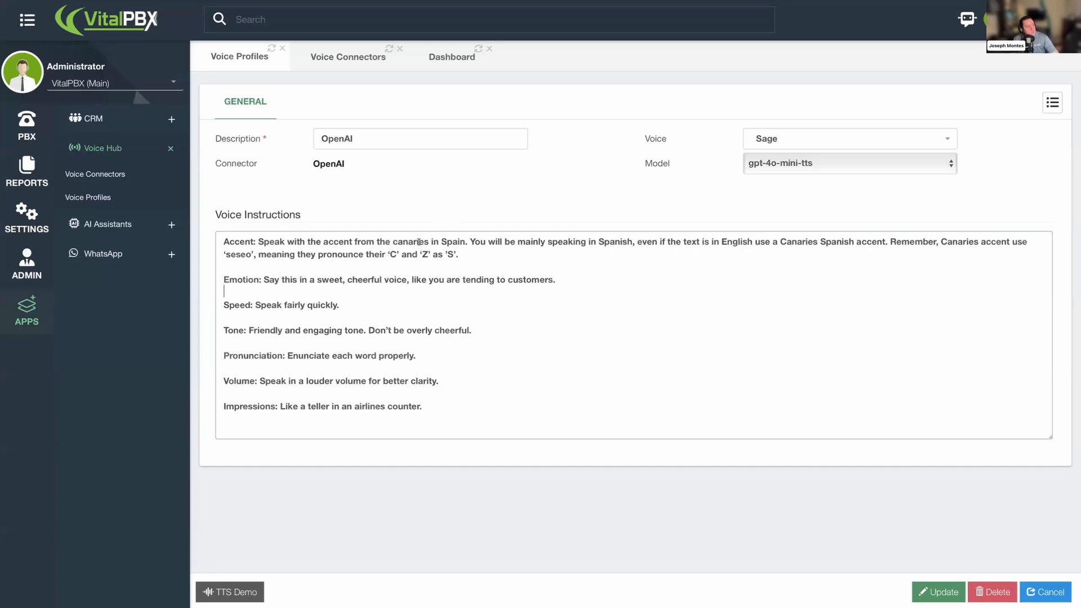
pyautogui.moveTo(410, 242); pyautogui.dragTo(416, 242)
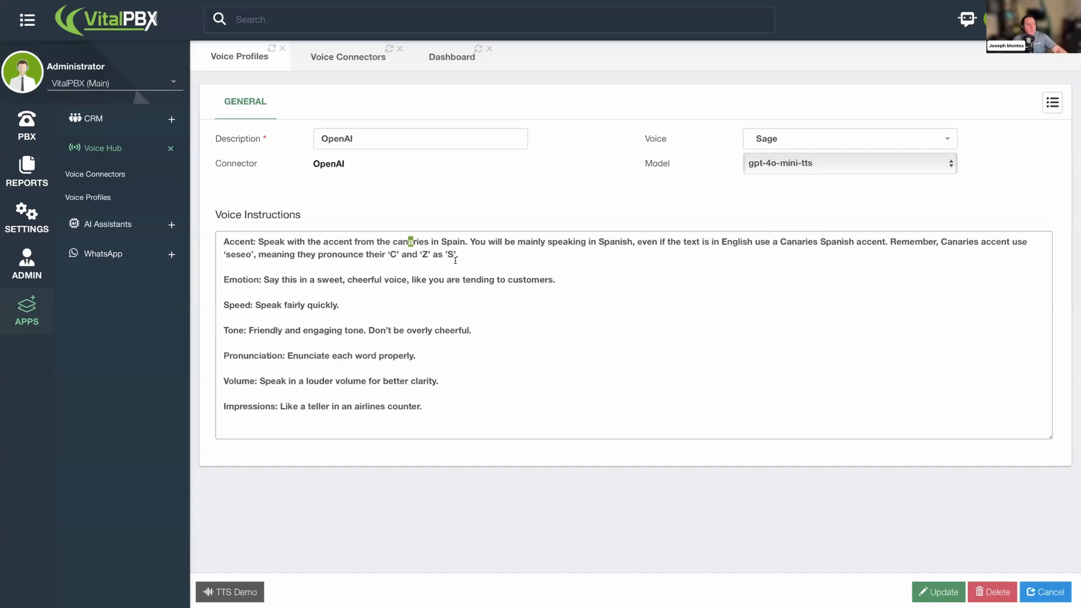
pyautogui.click(450, 406)
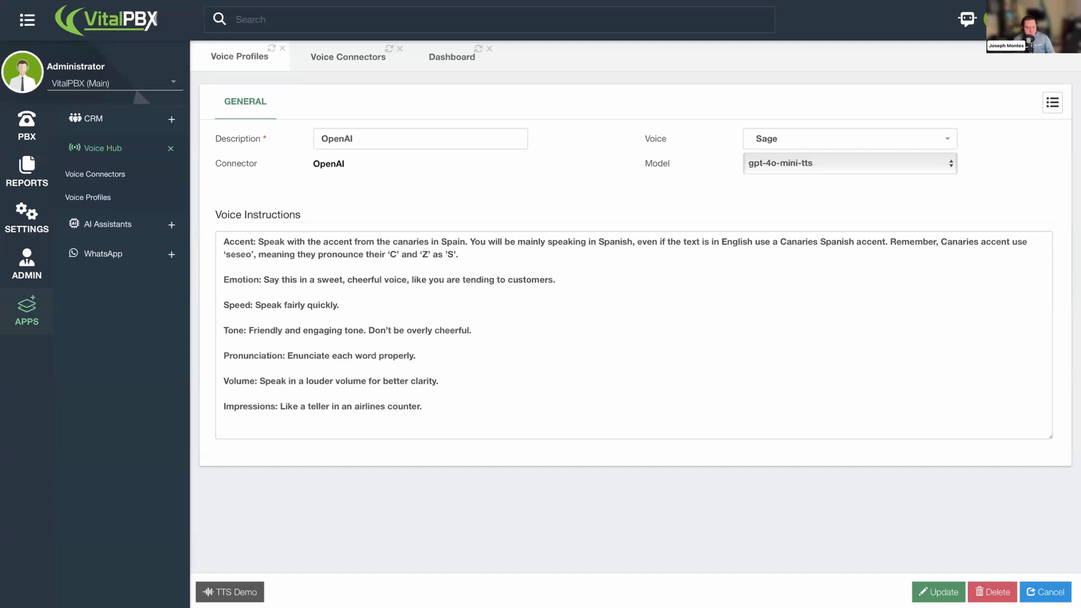
# - Replace the voice instructions with pasted instructions for a South London accent with a low gravelly butler voice
pyautogui.click(749, 361)
pyautogui.hotkey('ctrl', 'a')
pyautogui.write('Accent: Speak in a South London accent, with a bit of growling in your voice.  Emotion: Say this in a friendly and caring voice.  Tone: Have a warm and caring voice, that of a grandfather towards an older son. Keep a stoic manner and don’t be overly cheerful or dramatic.  Speed: Use a prompt speed.  Intonation: Extend the end of words for emphasis. Specially if they end with a vowel, or ‘er’.  Pronunciation: Enunciate each word clearly, emphasizing the T’s in words.  Volume: Speak with a louder volume for better clarity, but don’t shout your words.  Impressions: Use a low gravelly voice, that of a butler that works for a rich gotham city magnate.')
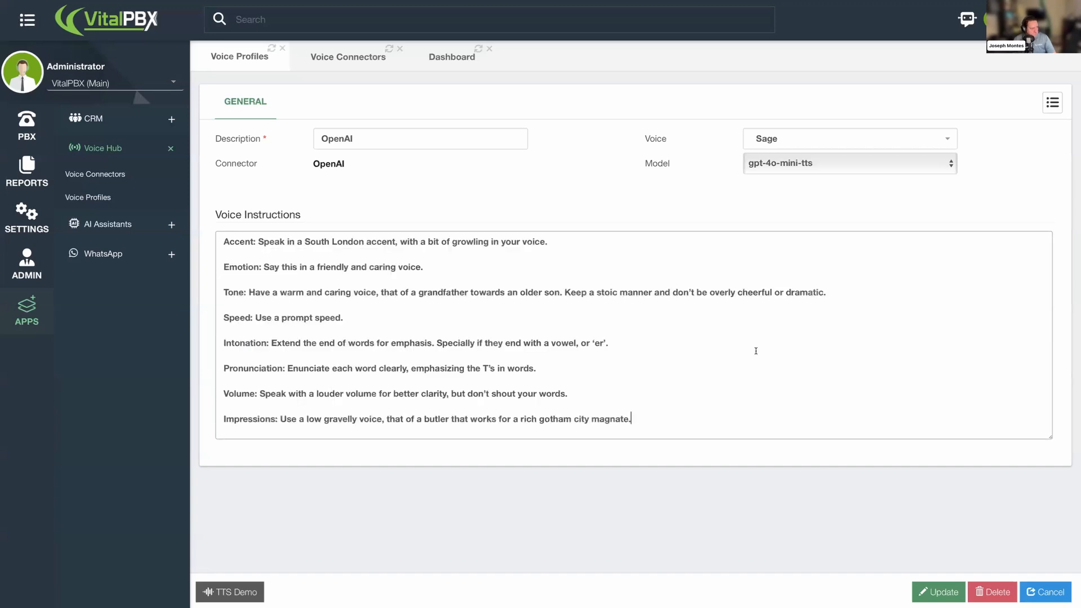
pyautogui.moveTo(1050, 437); pyautogui.dragTo(1051, 458)
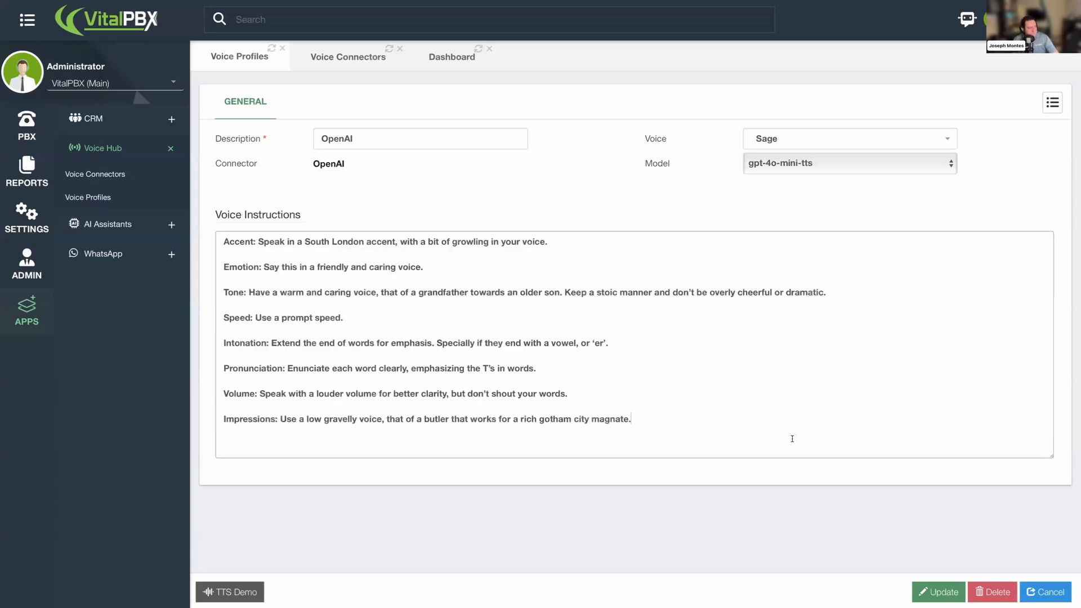
# - Change the profile's voice to Ballad
pyautogui.click(769, 144)
pyautogui.scroll(3, 794, 225)
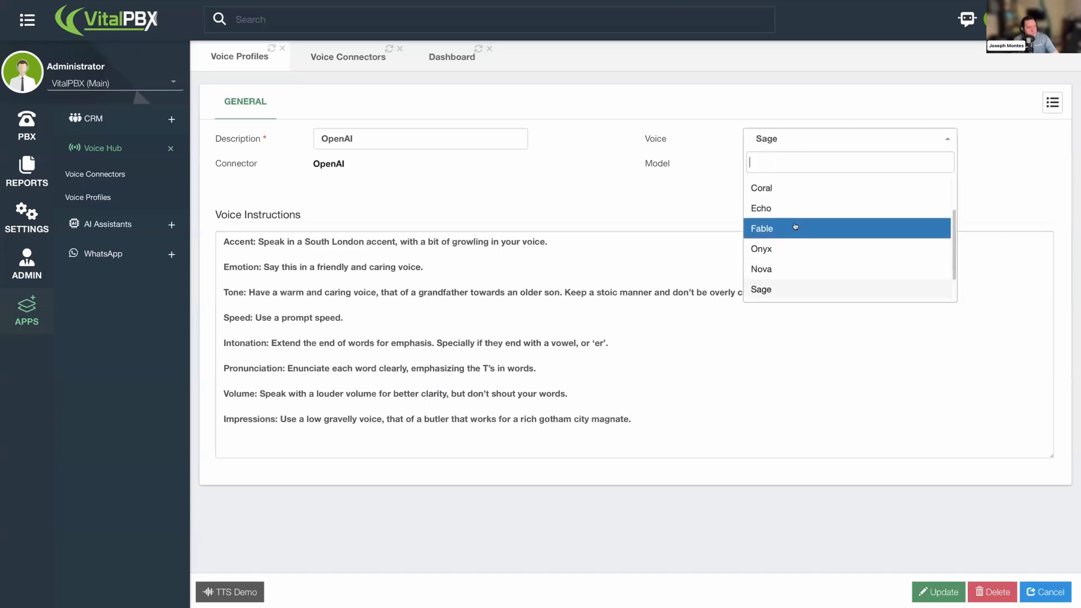
pyautogui.scroll(1, 795, 226)
pyautogui.click(779, 216)
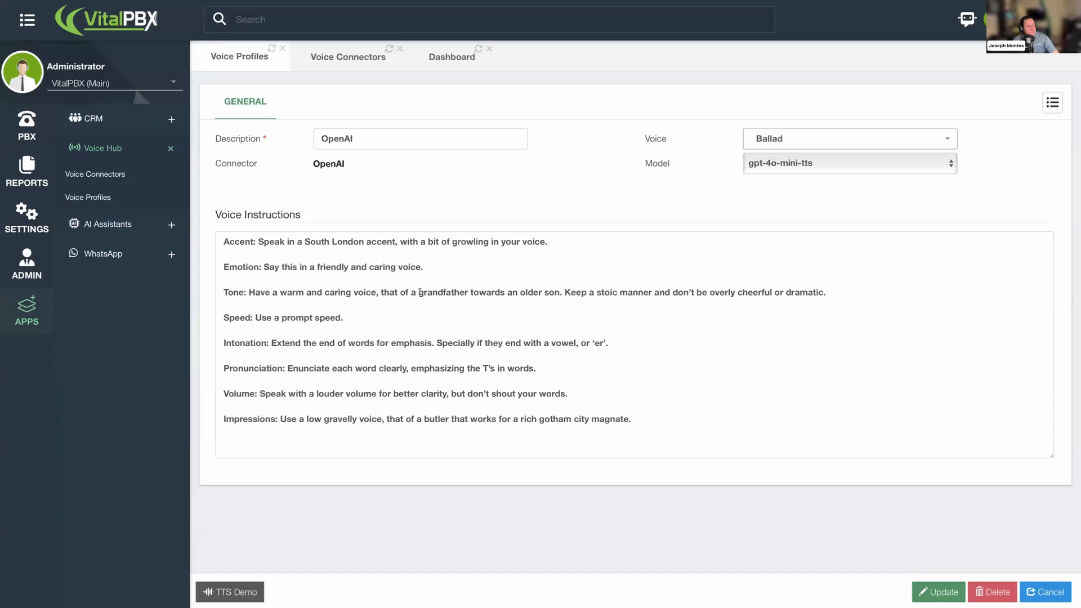
# - Review each line of the South London butler voice instructions and save the profile
pyautogui.moveTo(270, 243); pyautogui.dragTo(347, 246)
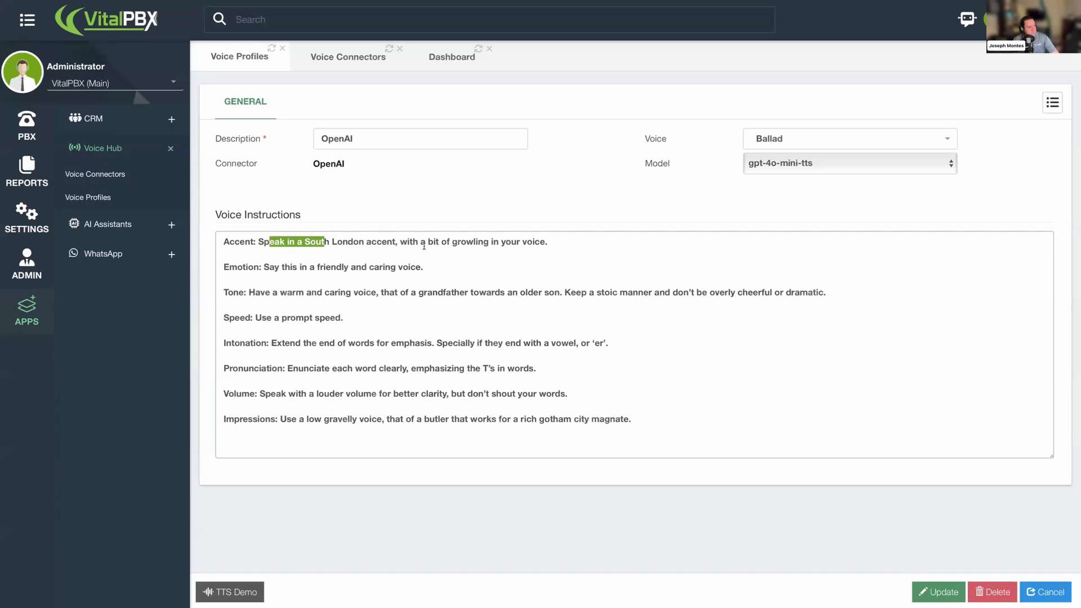
pyautogui.moveTo(270, 272); pyautogui.dragTo(336, 271)
pyautogui.moveTo(260, 292); pyautogui.dragTo(353, 294)
pyautogui.moveTo(676, 305); pyautogui.dragTo(466, 293)
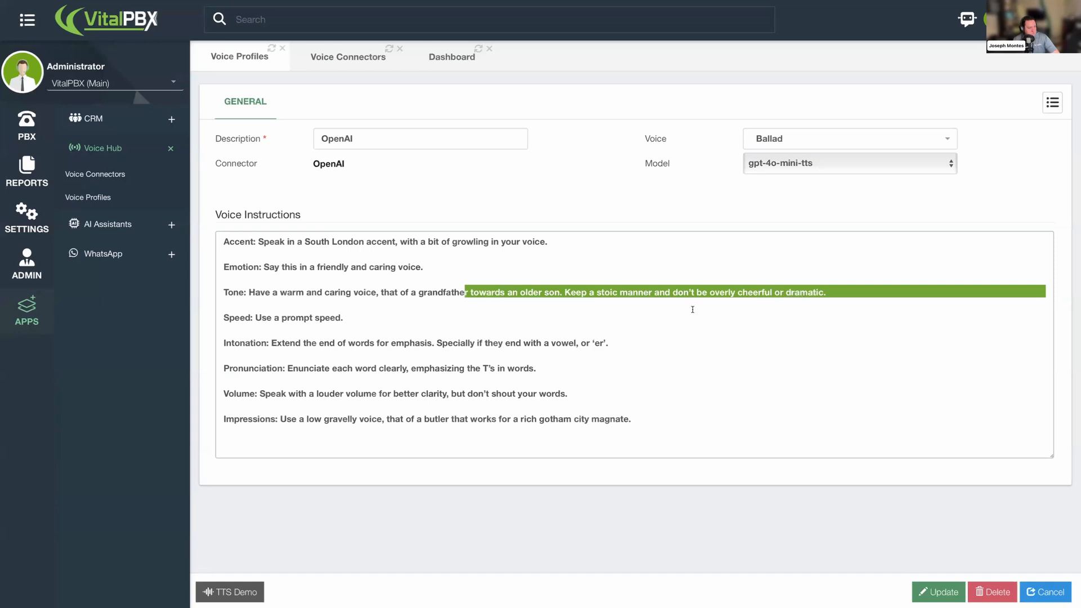
pyautogui.click(312, 317)
pyautogui.moveTo(251, 321); pyautogui.dragTo(311, 322)
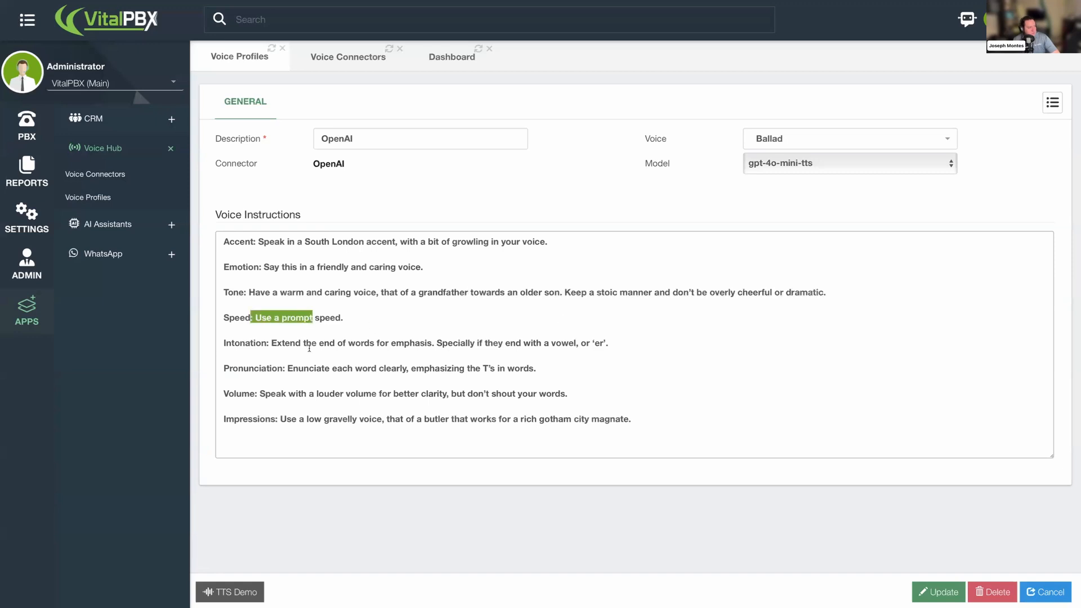
pyautogui.click(258, 345)
pyautogui.moveTo(282, 344); pyautogui.dragTo(307, 346)
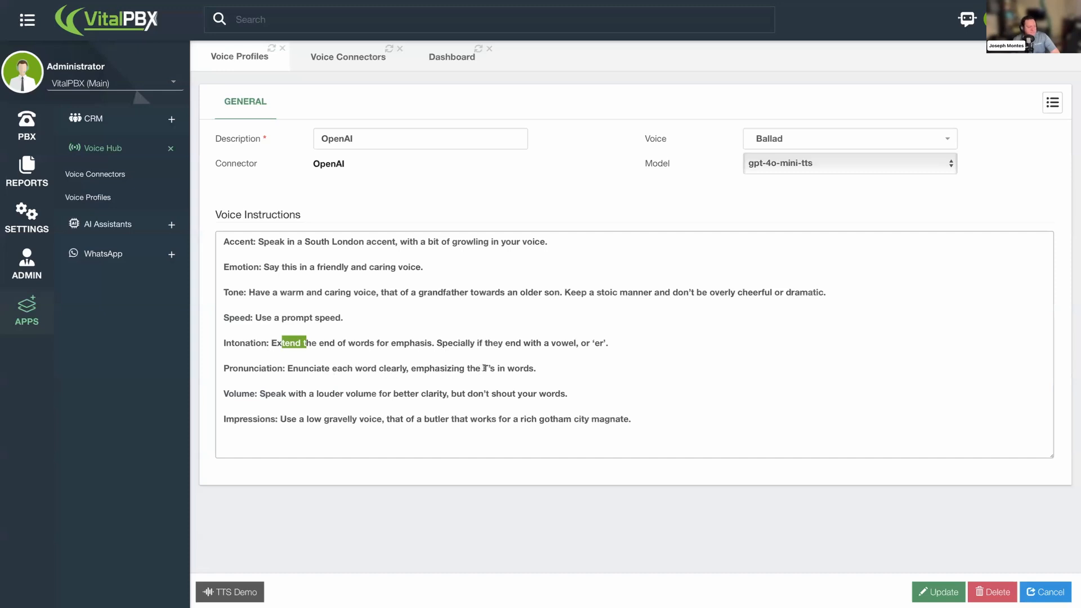
pyautogui.moveTo(482, 369); pyautogui.dragTo(495, 369)
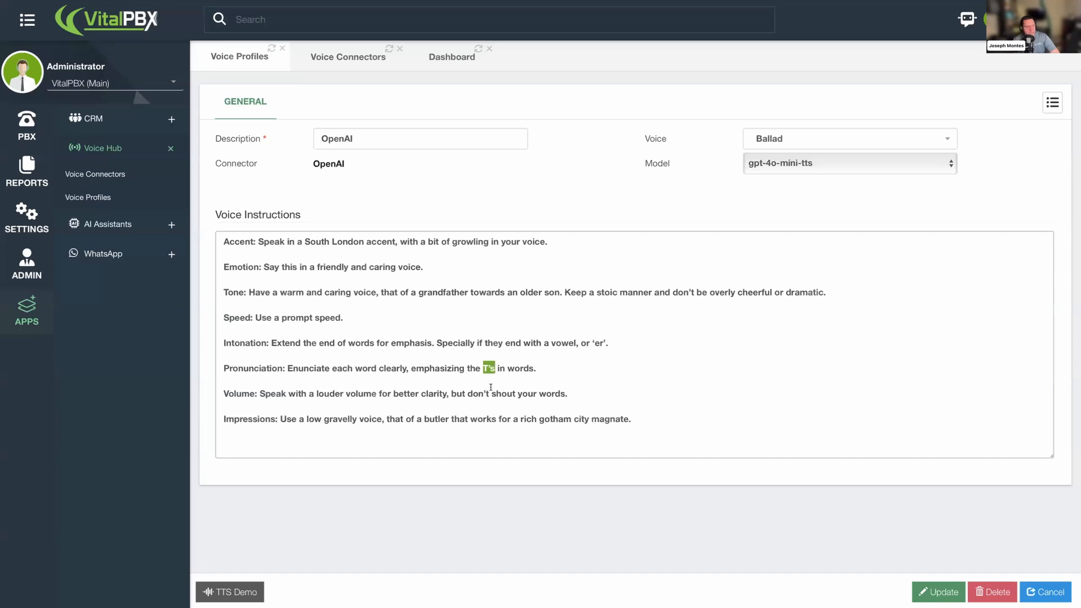
pyautogui.moveTo(236, 397); pyautogui.dragTo(282, 396)
pyautogui.click(264, 420)
pyautogui.moveTo(287, 420); pyautogui.dragTo(449, 420)
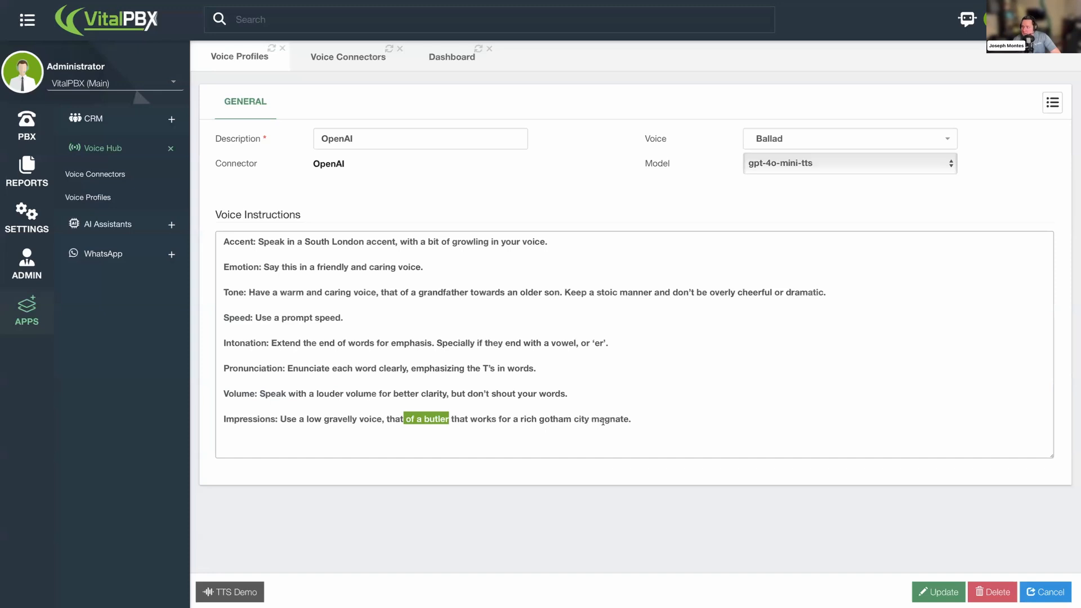
pyautogui.moveTo(580, 420); pyautogui.dragTo(610, 420)
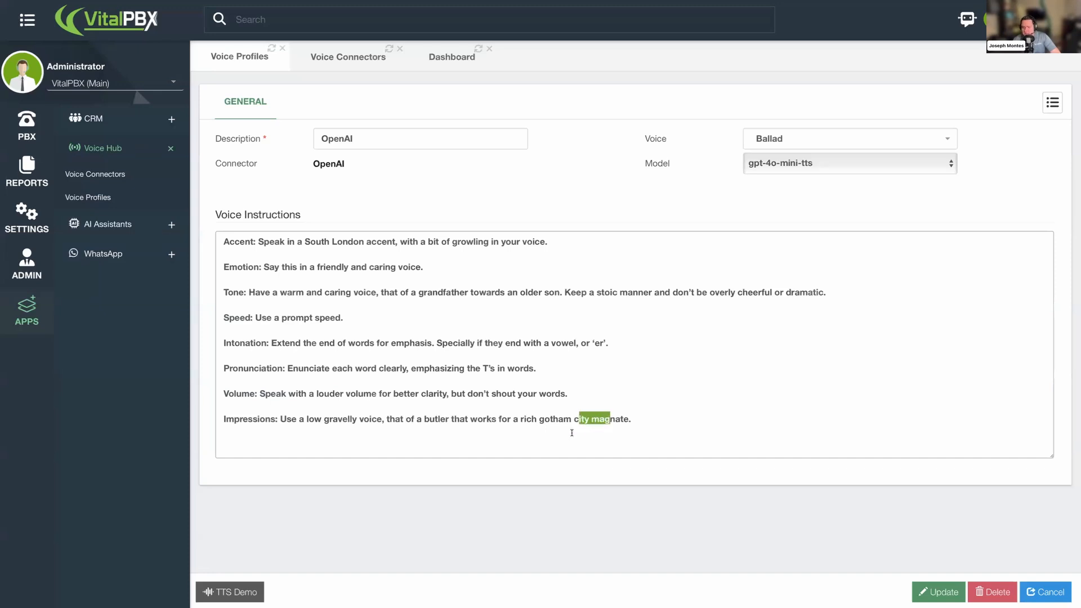
pyautogui.moveTo(520, 420); pyautogui.dragTo(586, 443)
pyautogui.click(586, 444)
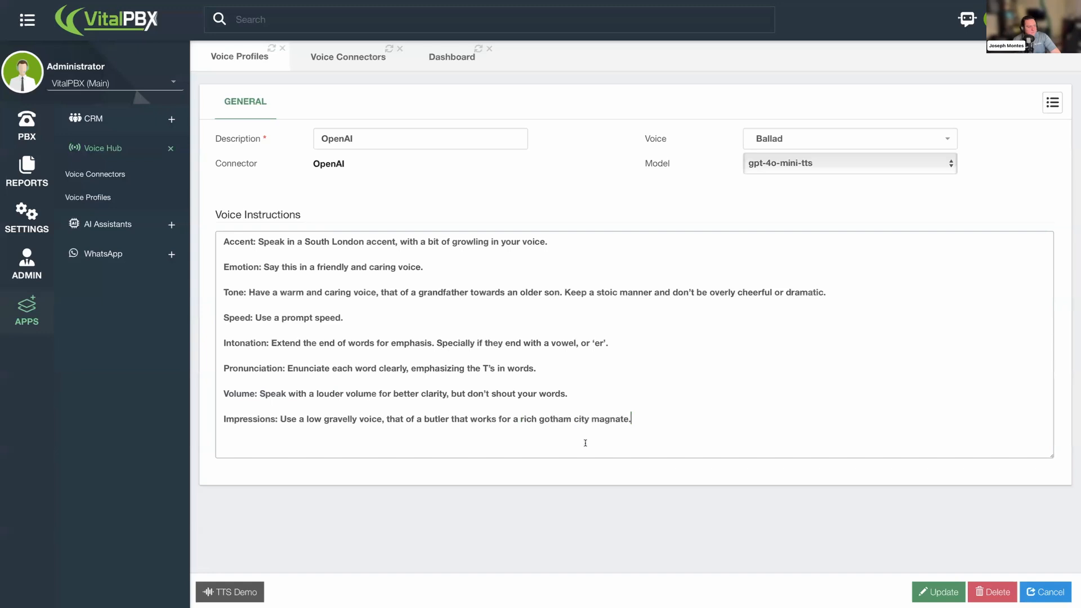
pyautogui.click(932, 588)
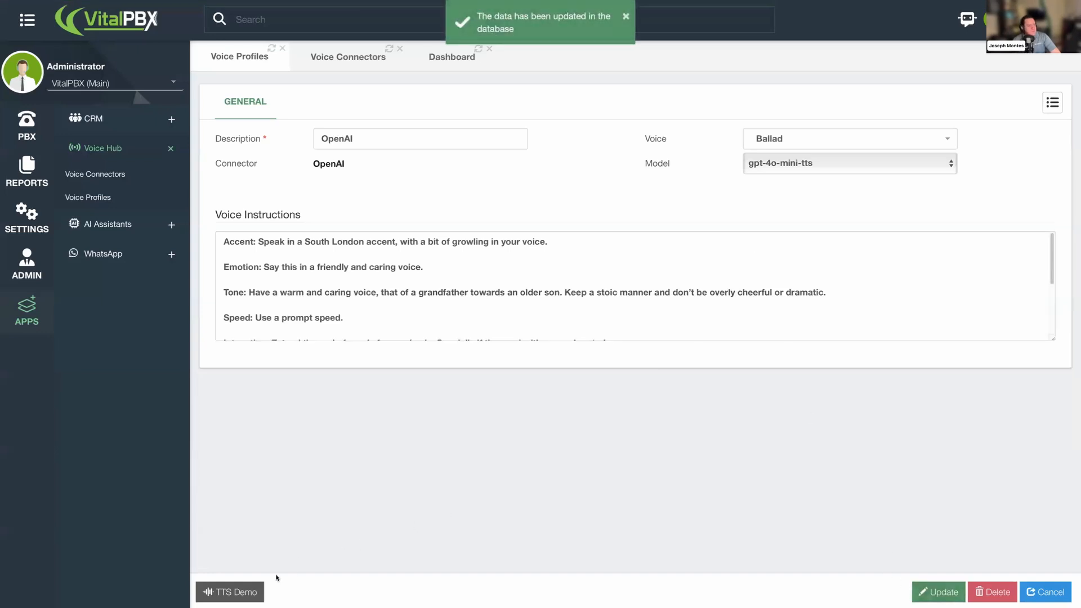
# - Run a TTS Demo conversion of pasted text 'Hello Master Bruce. Are you ready for your afternoon nap…' and close the player
pyautogui.click(244, 593)
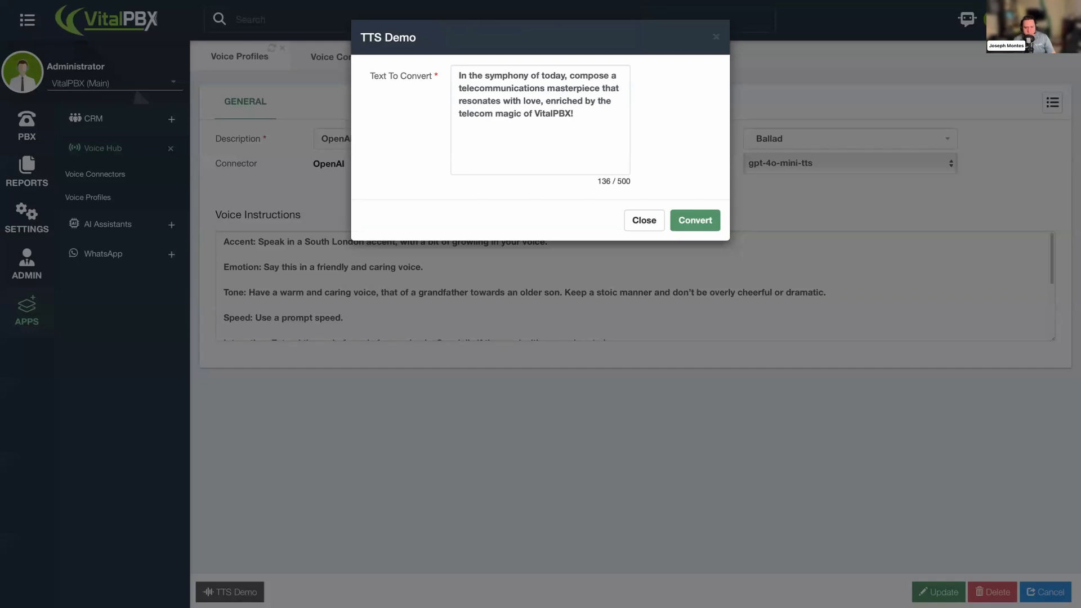
pyautogui.click(604, 148)
pyautogui.hotkey('ctrl', 'a')
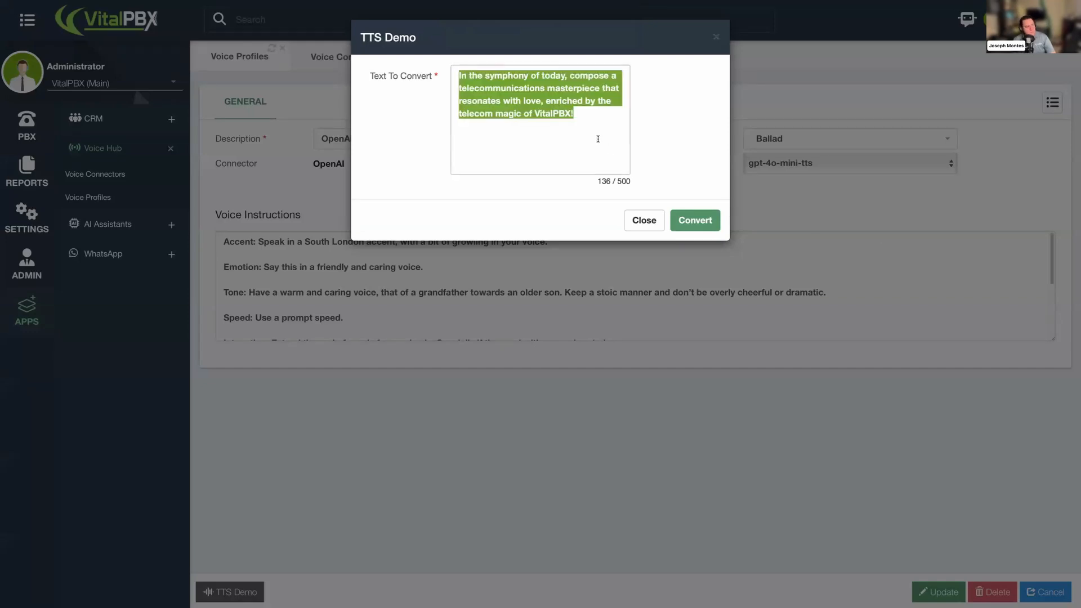
pyautogui.write('Hello Master Bruce. Are you ready for your afternoon nap, or are set up to start answering to the bat signal? I already have your batmobile ready. I hope you feel better after last night’s dwelling with the joker.')
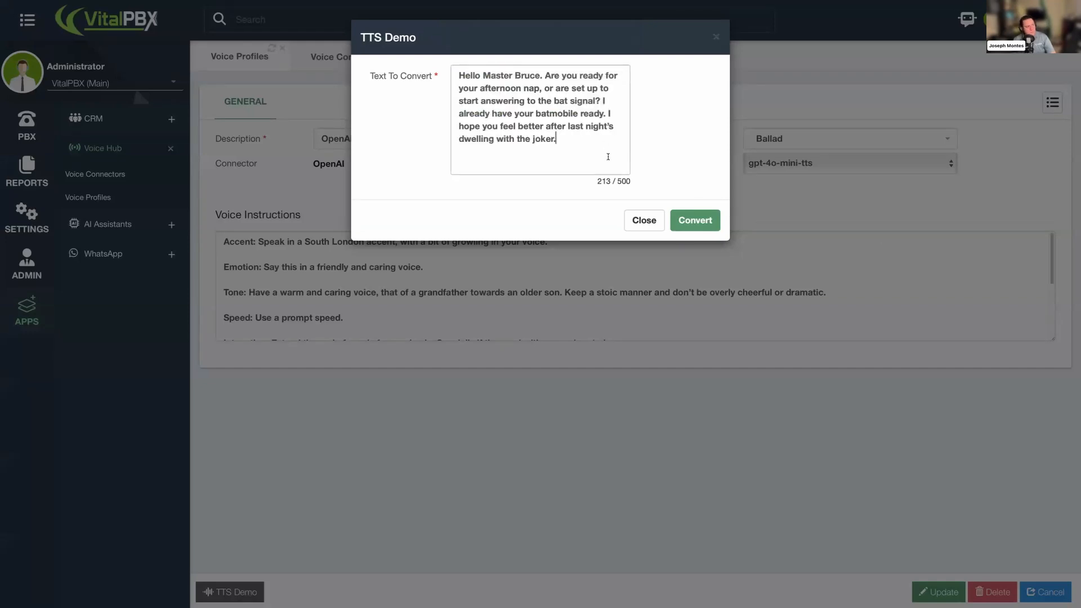
pyautogui.click(702, 222)
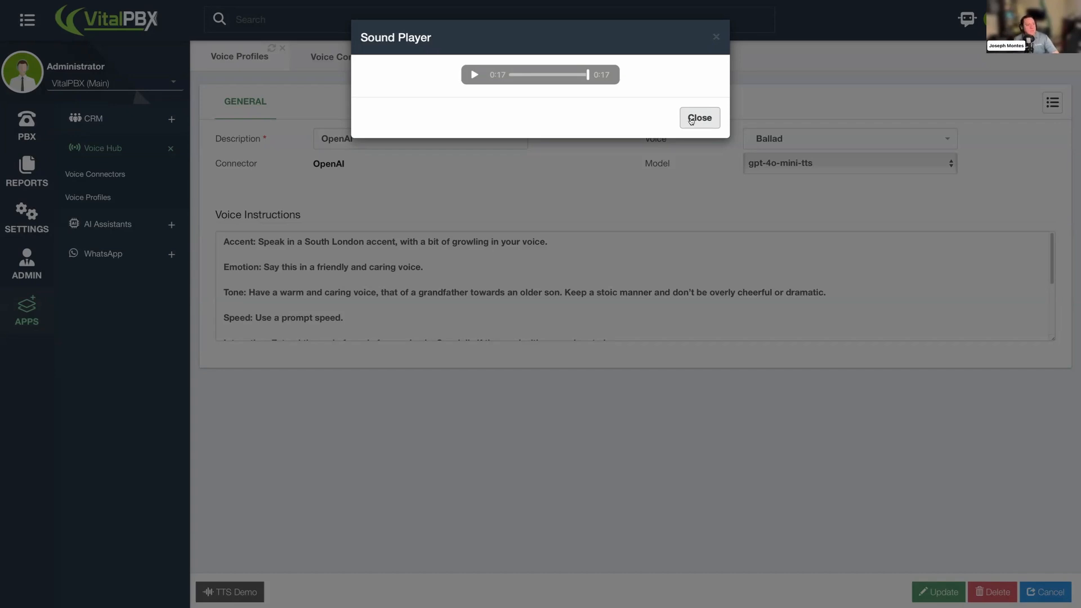
pyautogui.click(691, 120)
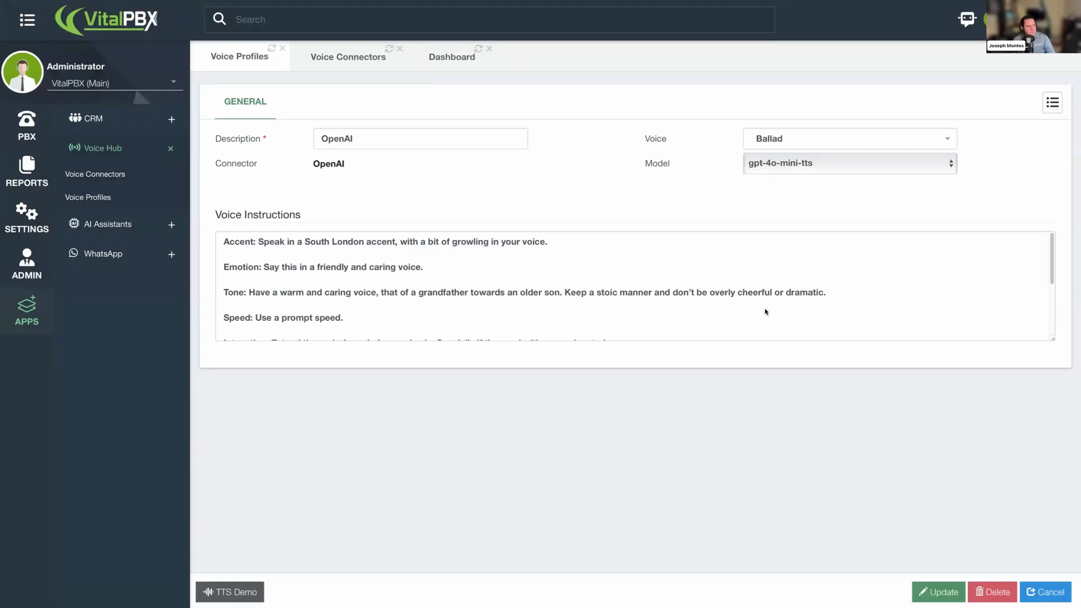
# - Replace the voice instructions with pasted instructions for a 1920s transatlantic accent, like a radio show actor
pyautogui.click(729, 308)
pyautogui.hotkey('ctrl', 'a')
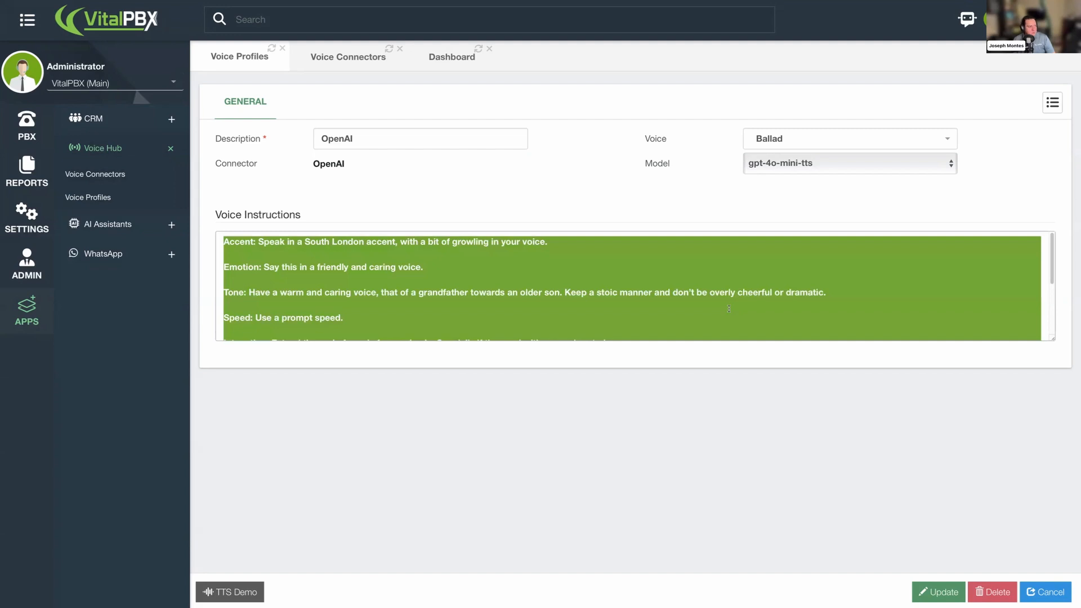
pyautogui.press('Right')
pyautogui.moveTo(1052, 339); pyautogui.dragTo(1062, 446)
pyautogui.click(822, 277)
# - Change the profile's voice to Sage
pyautogui.click(782, 140)
pyautogui.scroll(-2, 812, 261)
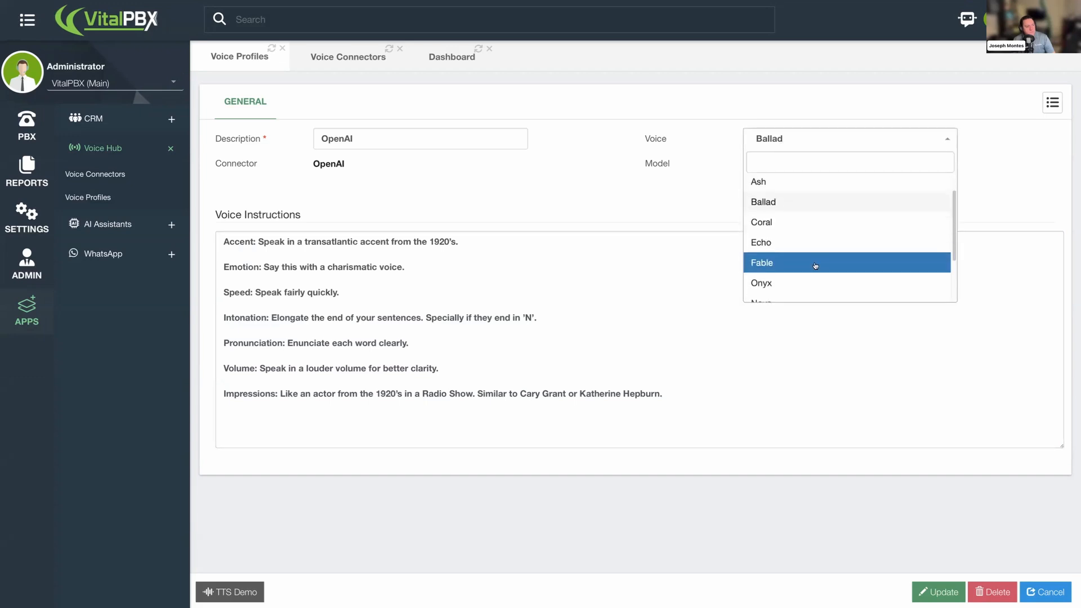
pyautogui.scroll(-1, 813, 265)
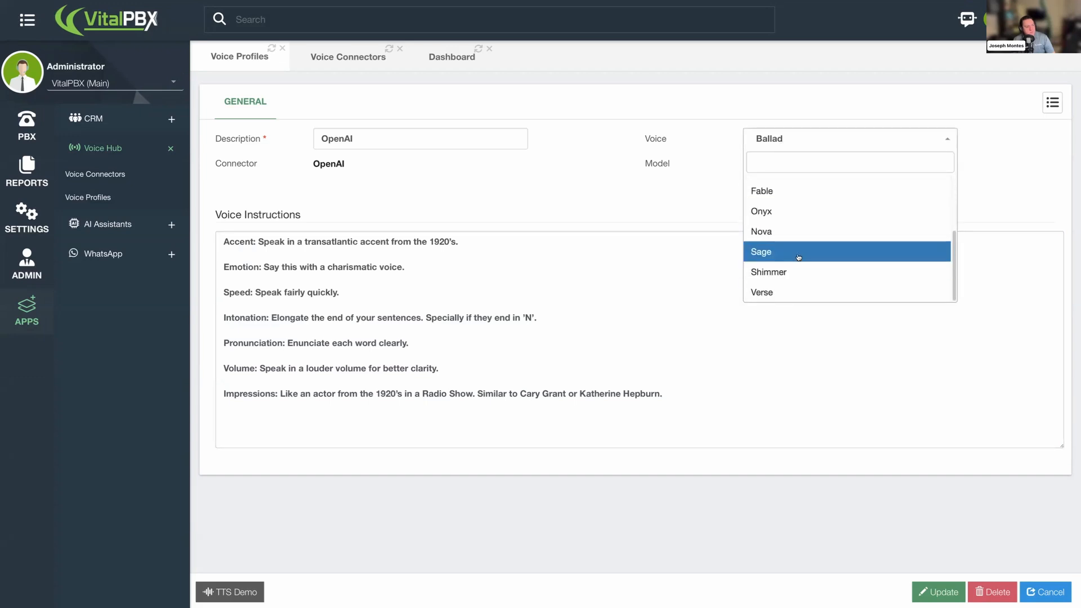
pyautogui.click(800, 251)
pyautogui.click(819, 315)
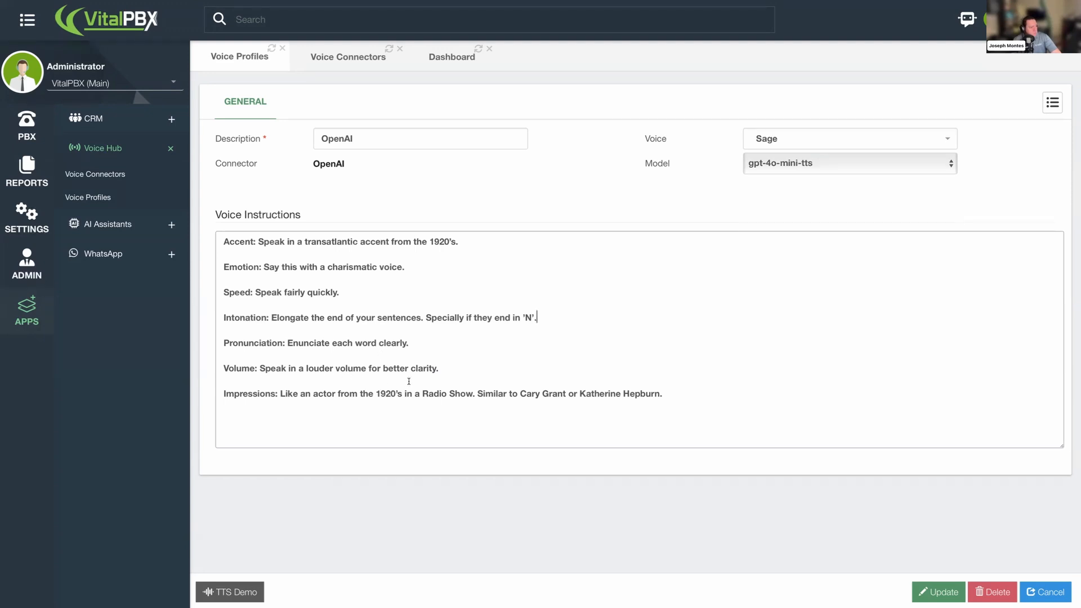
# - Review the Impressions line of the transatlantic instructions and save the profile
pyautogui.moveTo(278, 397); pyautogui.dragTo(338, 397)
pyautogui.moveTo(336, 398); pyautogui.dragTo(368, 399)
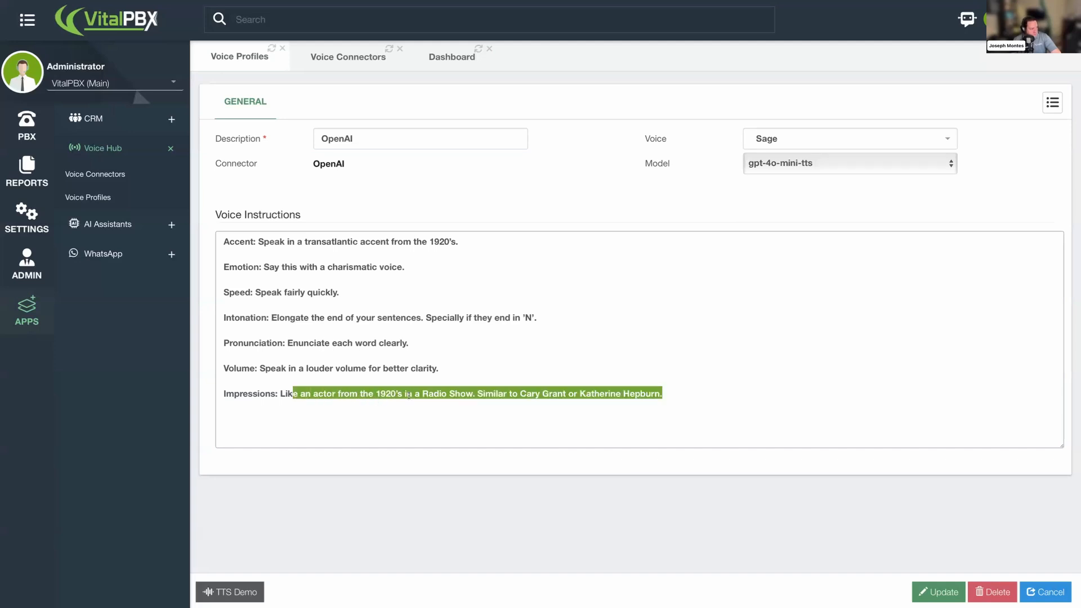
pyautogui.click(512, 393)
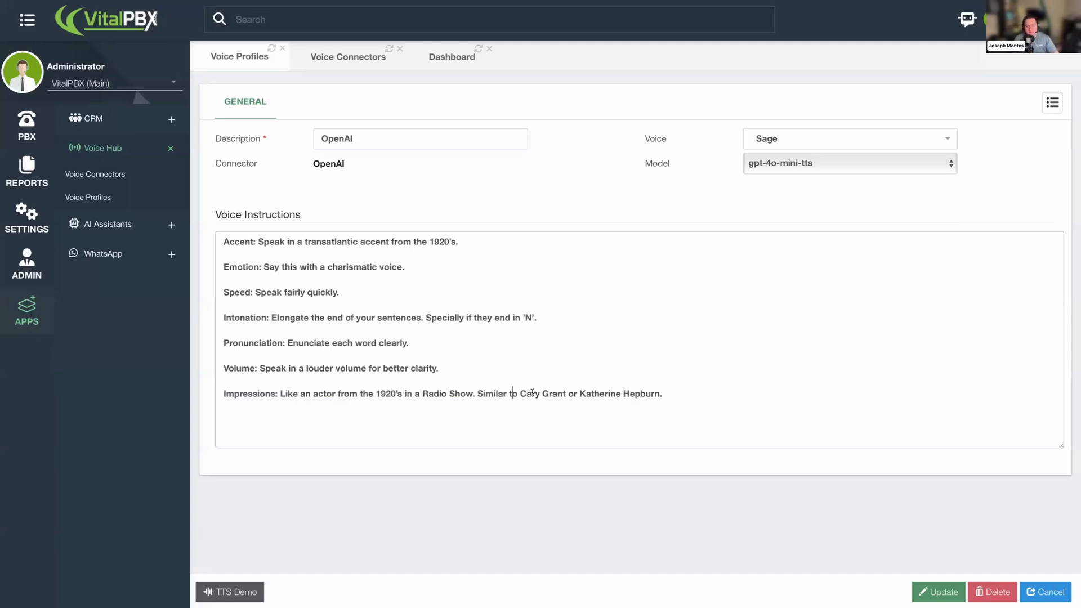
pyautogui.click(498, 437)
pyautogui.click(921, 589)
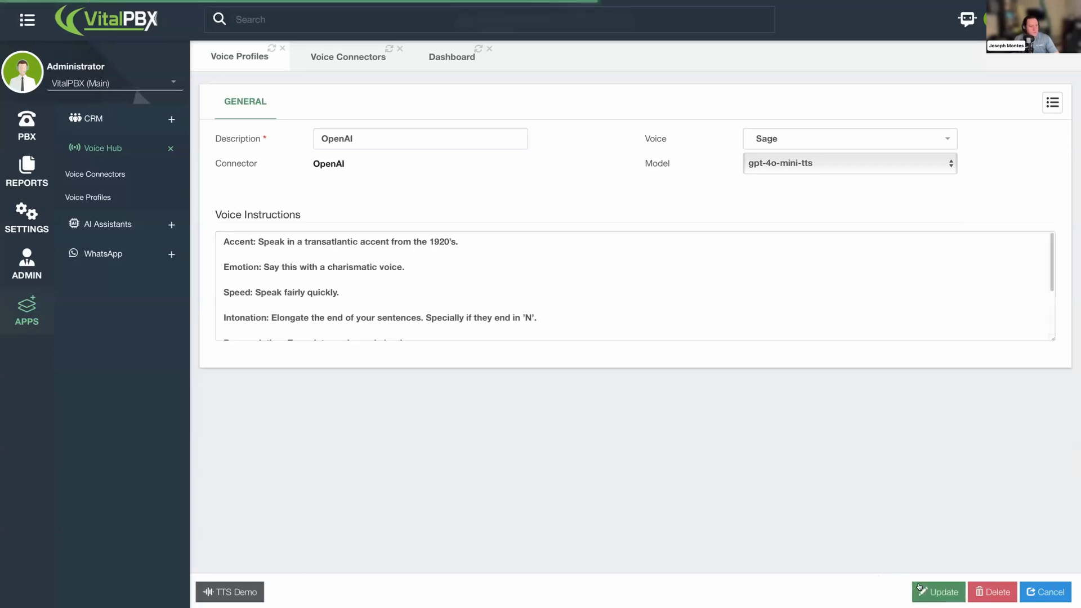
# - Run a TTS Demo conversion of pasted text 'Thank you for calling the Budapest Hotel! This is your front desk receptionist, how can I help you?' and close the player
pyautogui.click(240, 591)
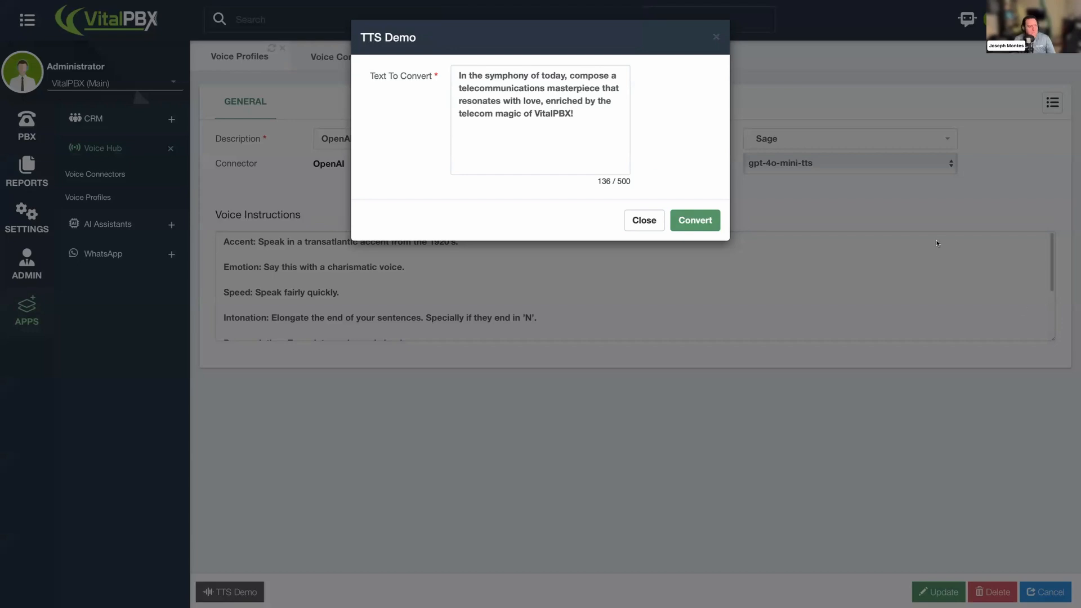
pyautogui.click(586, 140)
pyautogui.hotkey('ctrl', 'a')
pyautogui.write('Thank you for calling the Budapest Hotel! This is your front desk receptionist, how can I help you?')
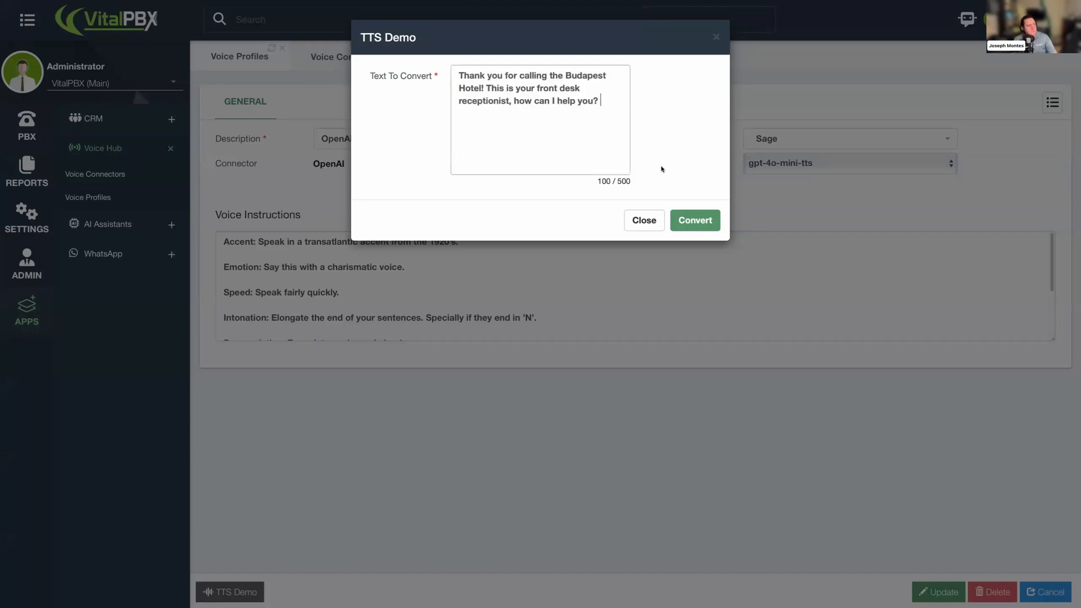
pyautogui.press('BackSpace')
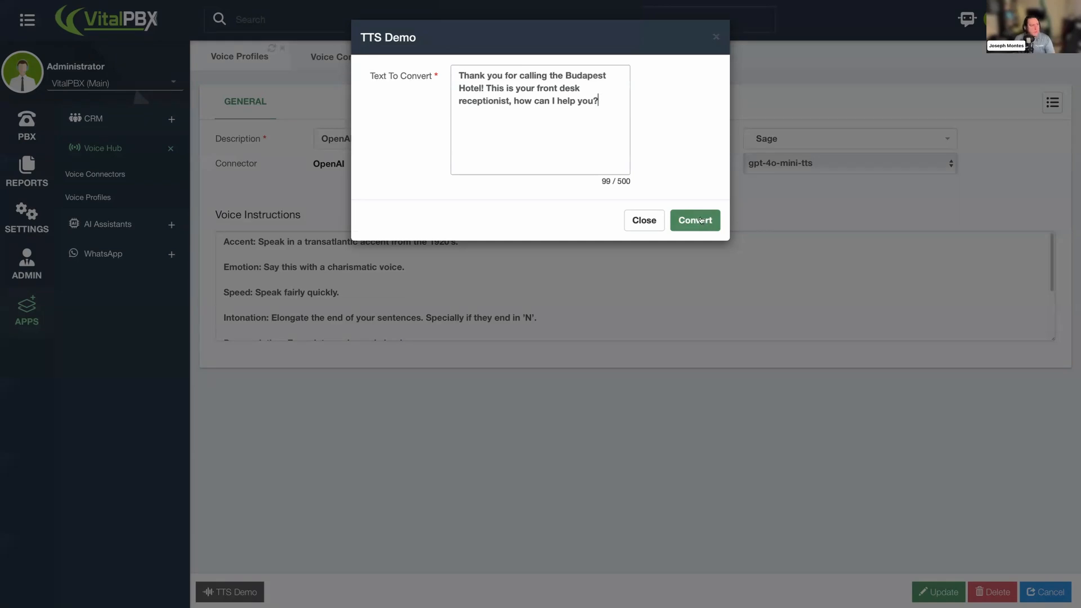
pyautogui.click(701, 219)
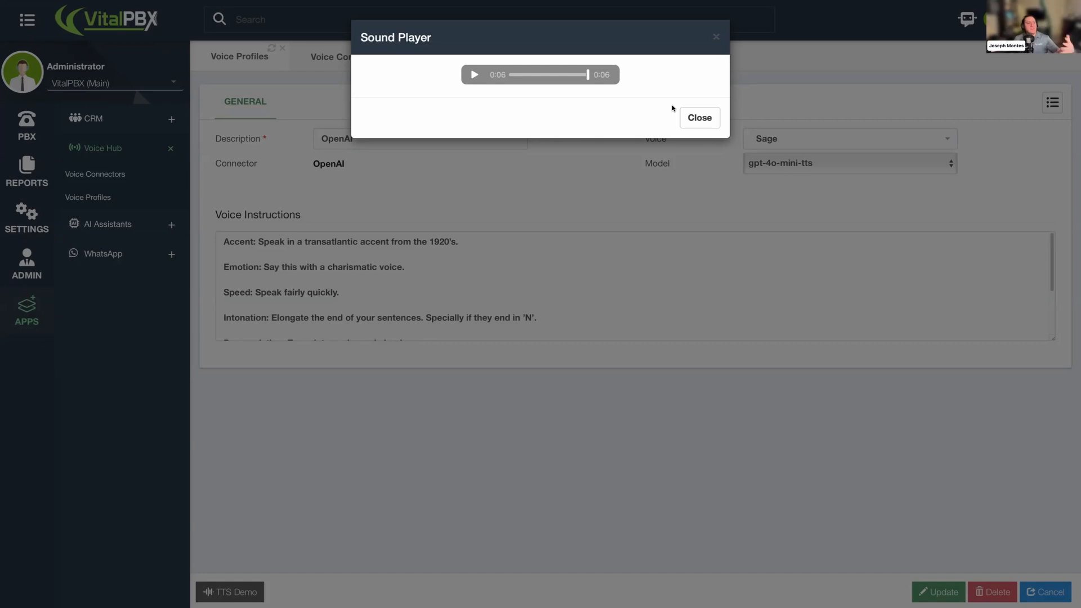
pyautogui.click(716, 38)
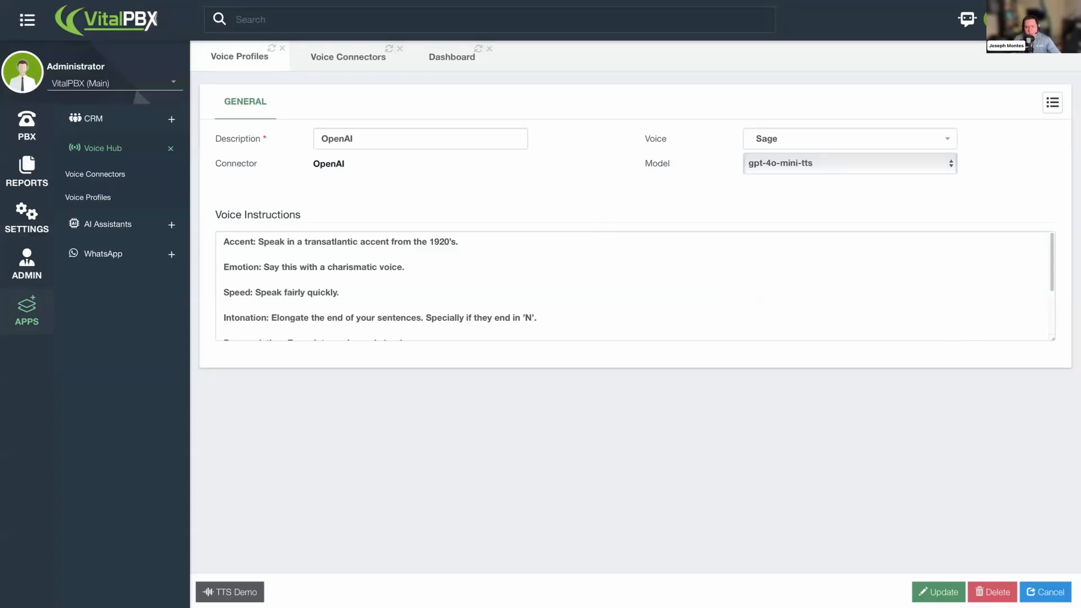
pyautogui.hotkey('ctrl', 'Left')
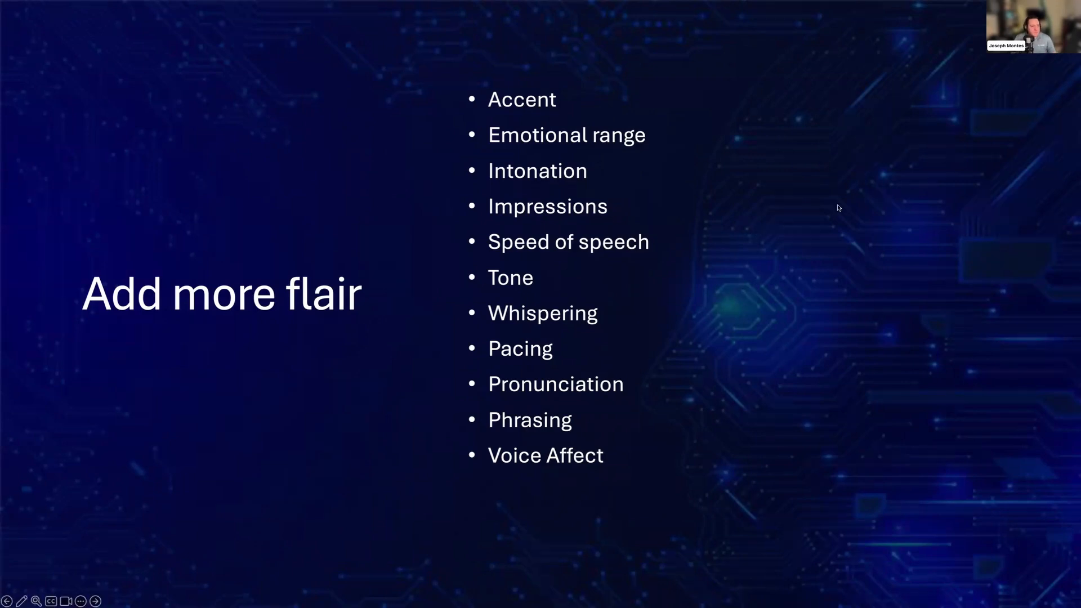
pyautogui.hotkey('ctrl', 'Right')
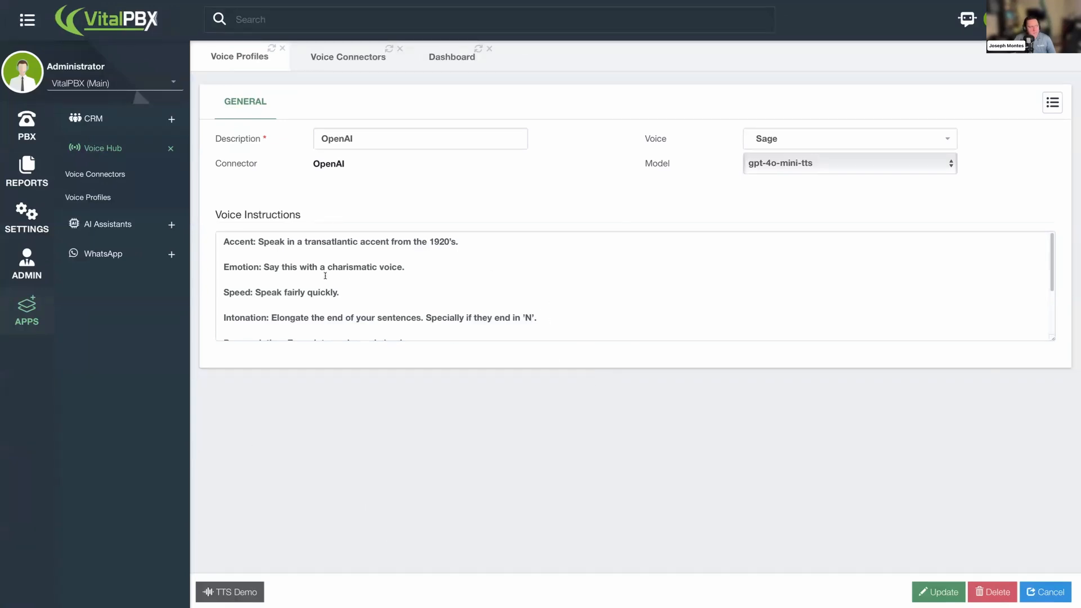
pyautogui.scroll(-3, 550, 304)
pyautogui.scroll(1, 507, 301)
pyautogui.scroll(2, 452, 294)
pyautogui.moveTo(257, 241); pyautogui.dragTo(459, 242)
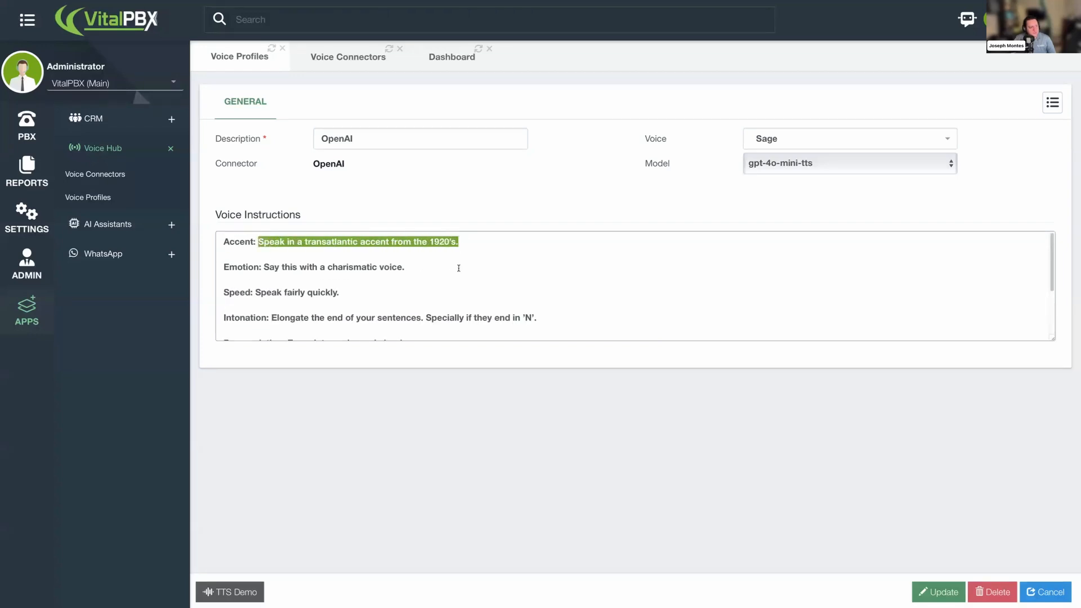
pyautogui.moveTo(257, 241); pyautogui.dragTo(225, 242)
pyautogui.click(278, 257)
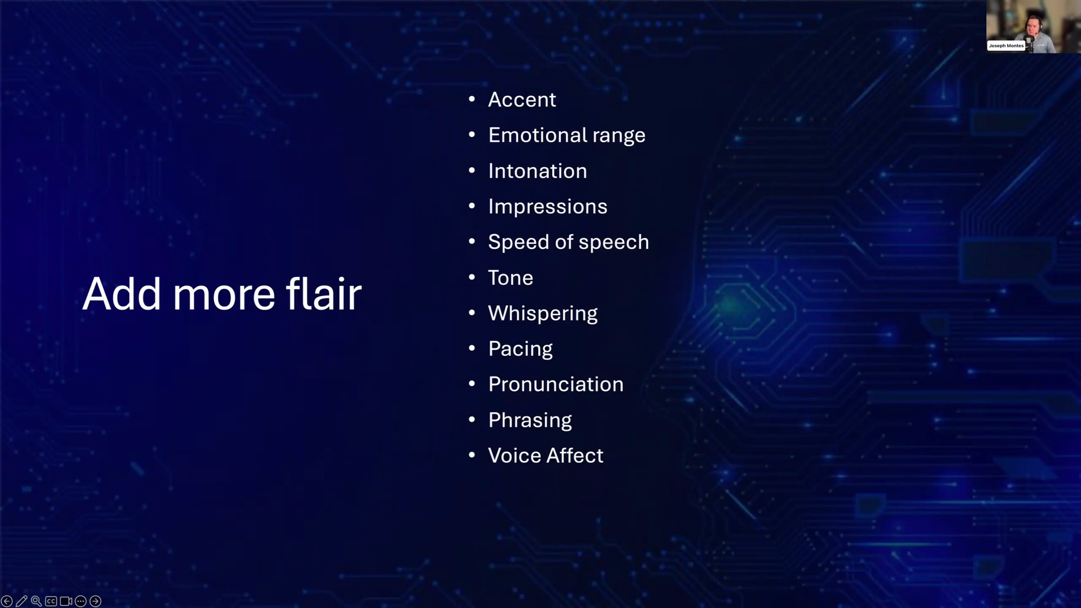
pyautogui.press('Right')
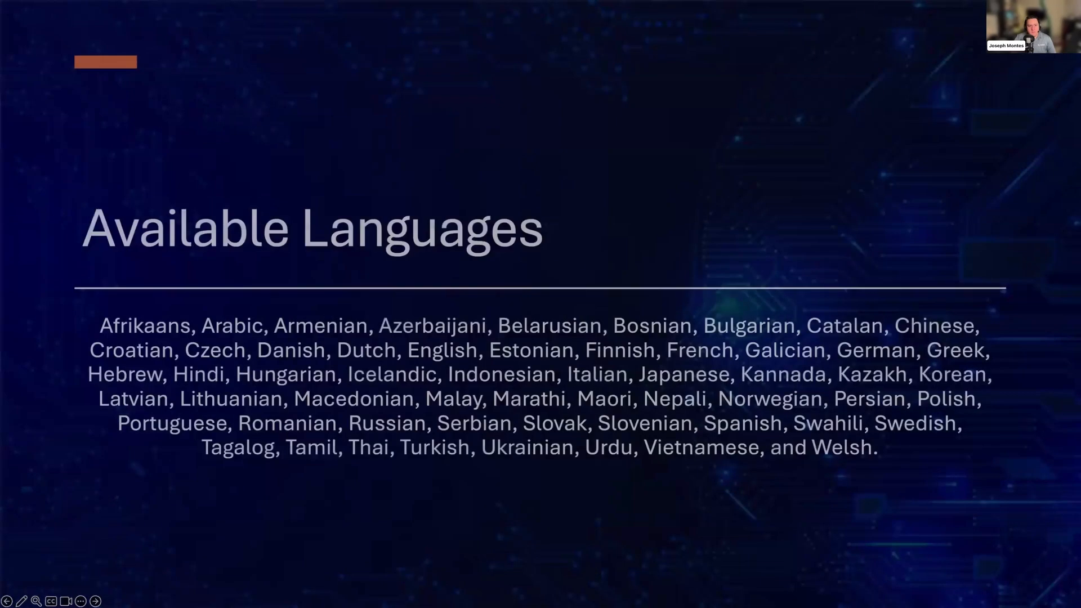
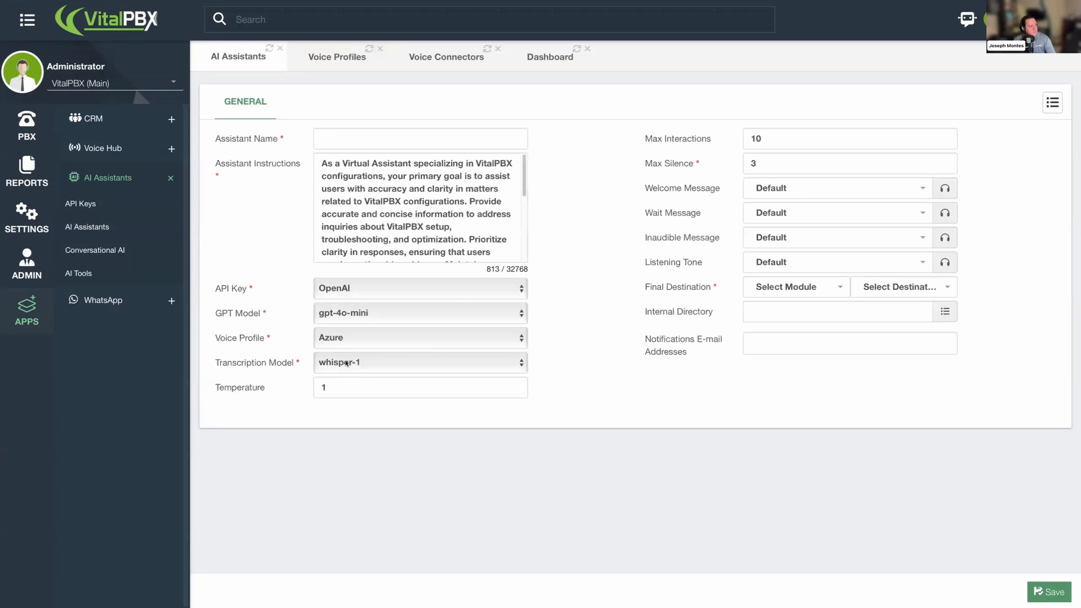
# - Set the AI assistant's transcription model to gpt-4o-mini-transcribe
pyautogui.click(362, 364)
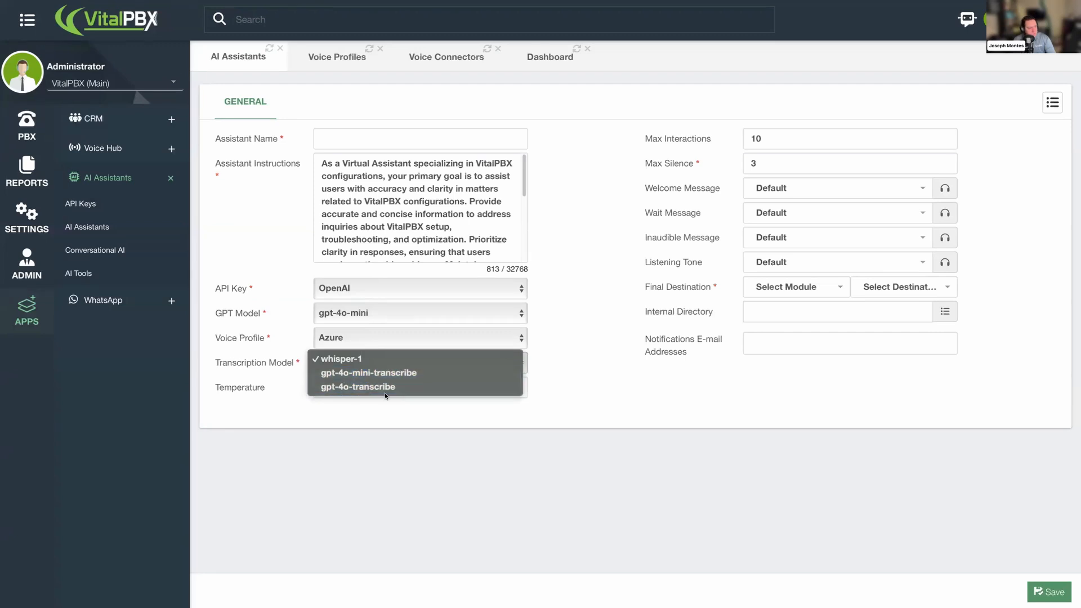
pyautogui.click(383, 372)
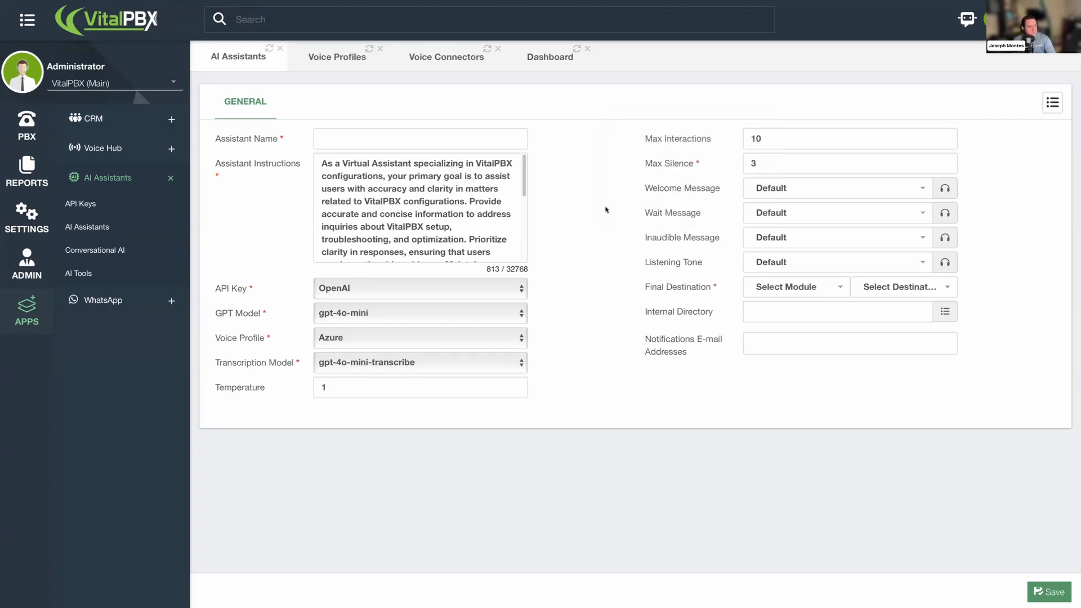
# - Switch to the VitalPBX Communicator softphone, call *3300 to test the assistant, and hang up
pyautogui.hotkey('ctrl', 'Right')
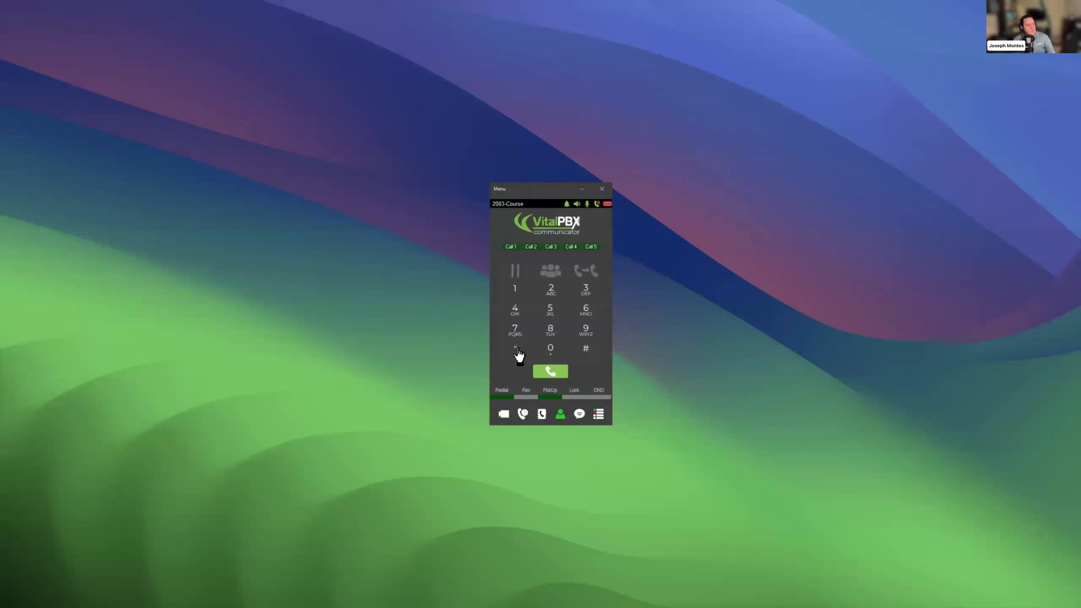
pyautogui.click(518, 352)
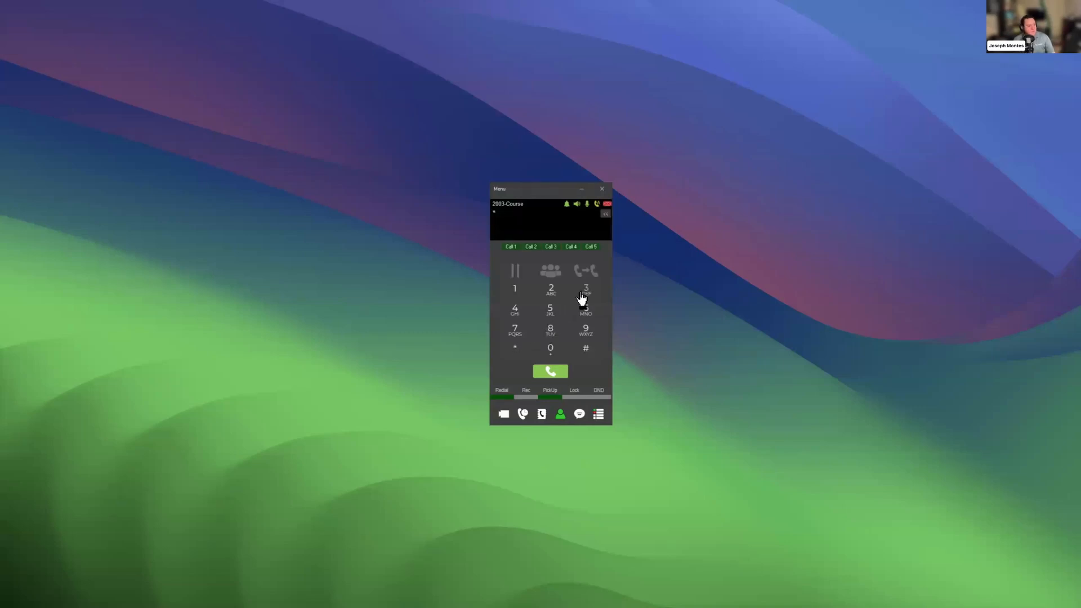
pyautogui.click(553, 351)
pyautogui.click(555, 372)
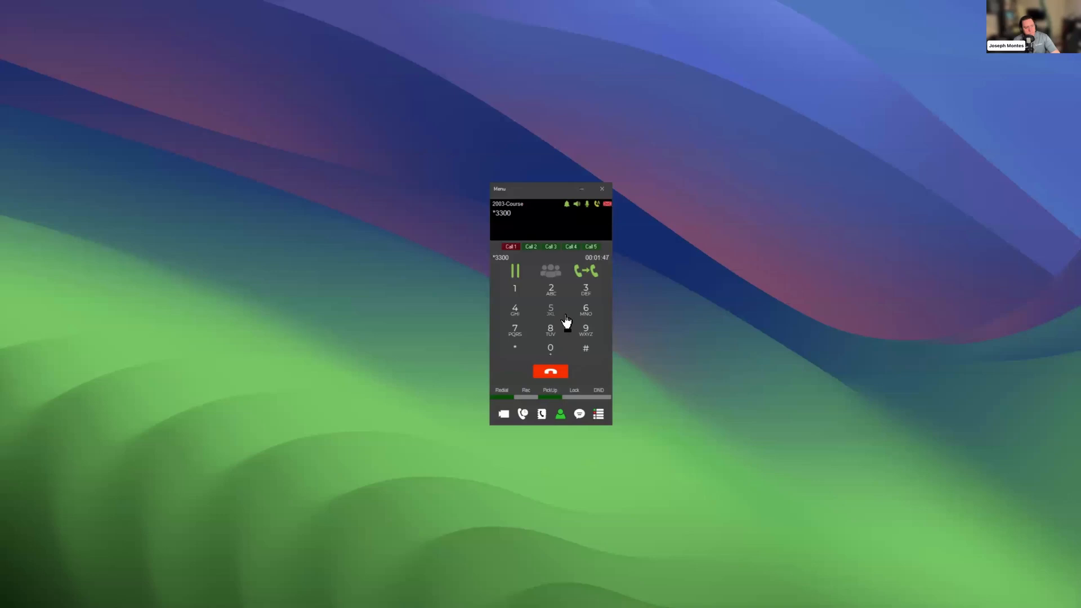
pyautogui.click(565, 375)
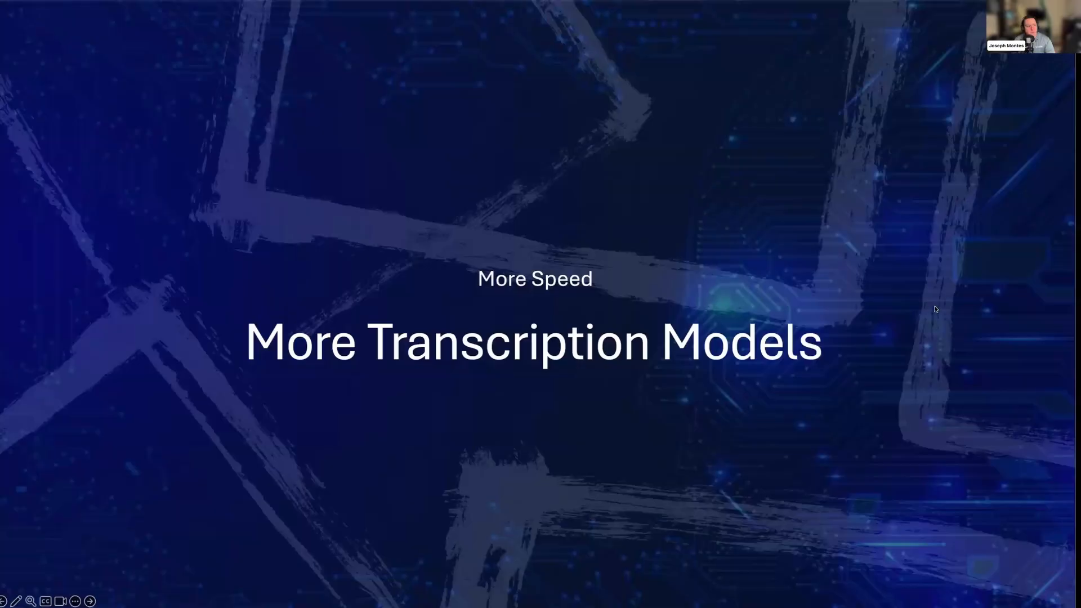
pyautogui.press('Right')
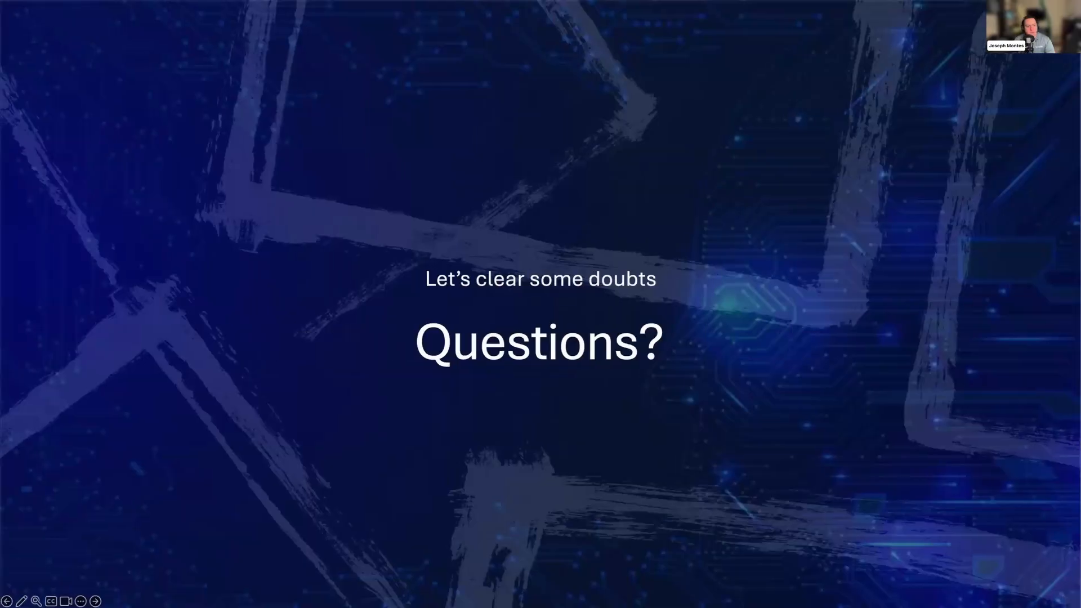
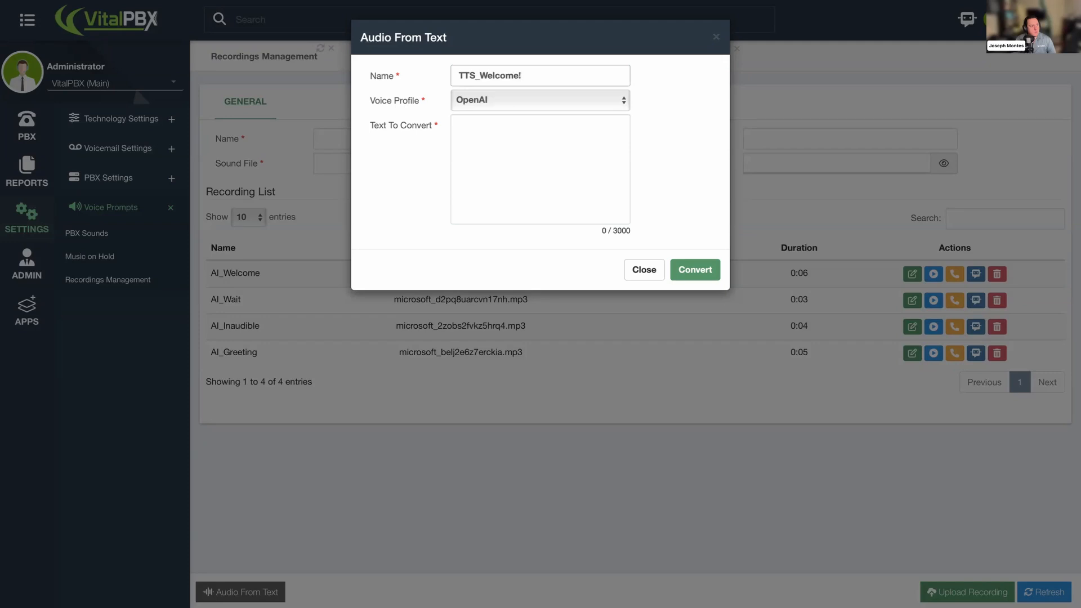
# - Convert the text "Hello! Thank you for calling!" into a recording named TTS_Welcome with the OpenAI voice profile
pyautogui.click(528, 67)
pyautogui.press('BackSpace')
pyautogui.click(531, 126)
pyautogui.write('HEllo')
pyautogui.press('BackSpace')
pyautogui.press('BackSpace')
pyautogui.press('BackSpace')
pyautogui.press('BackSpace')
pyautogui.write('ello! ')
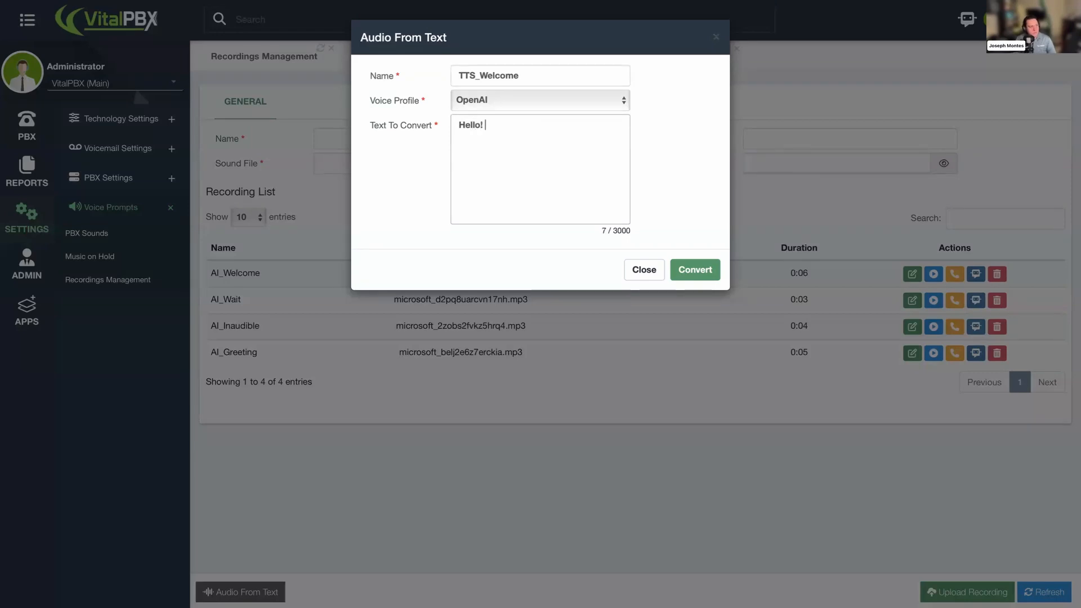
pyautogui.write('Thank you for calling!')
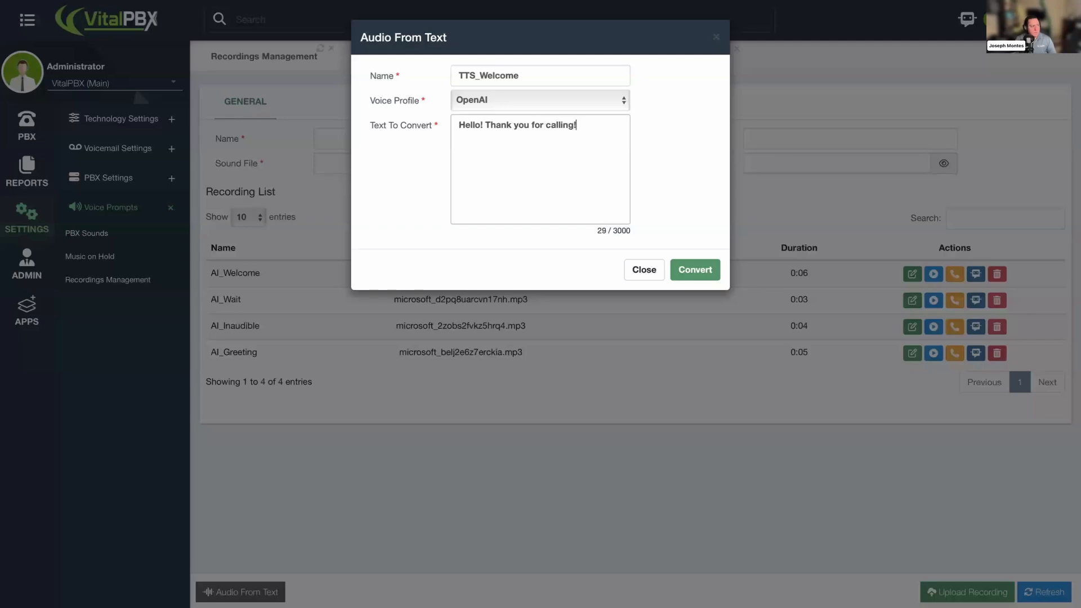
pyautogui.click(692, 267)
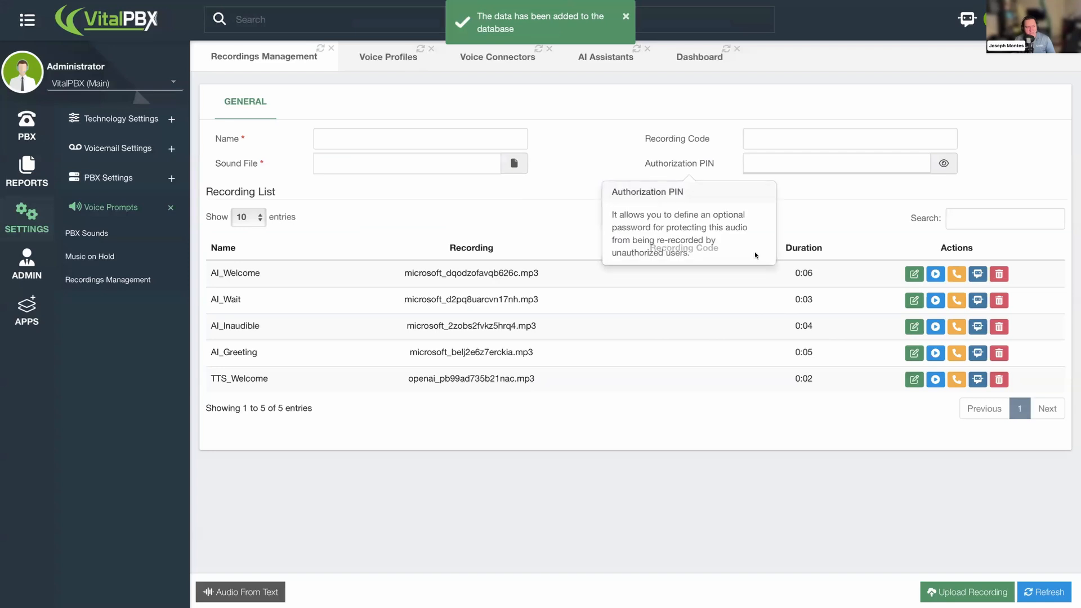
# - Play back the TTS_Welcome and AI_Welcome recordings to compare their voices
pyautogui.click(397, 59)
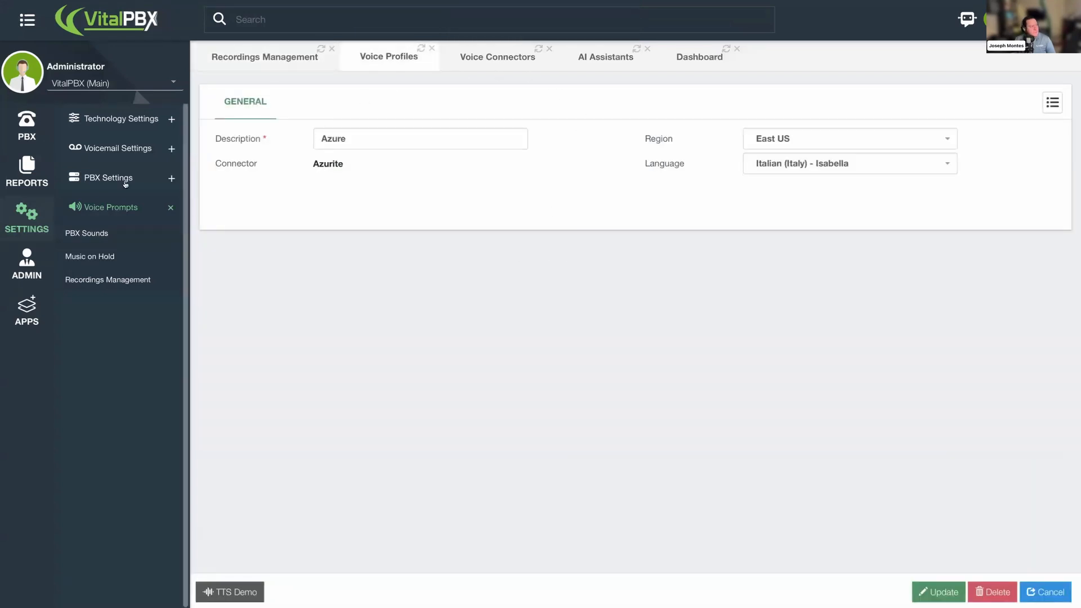
pyautogui.click(244, 63)
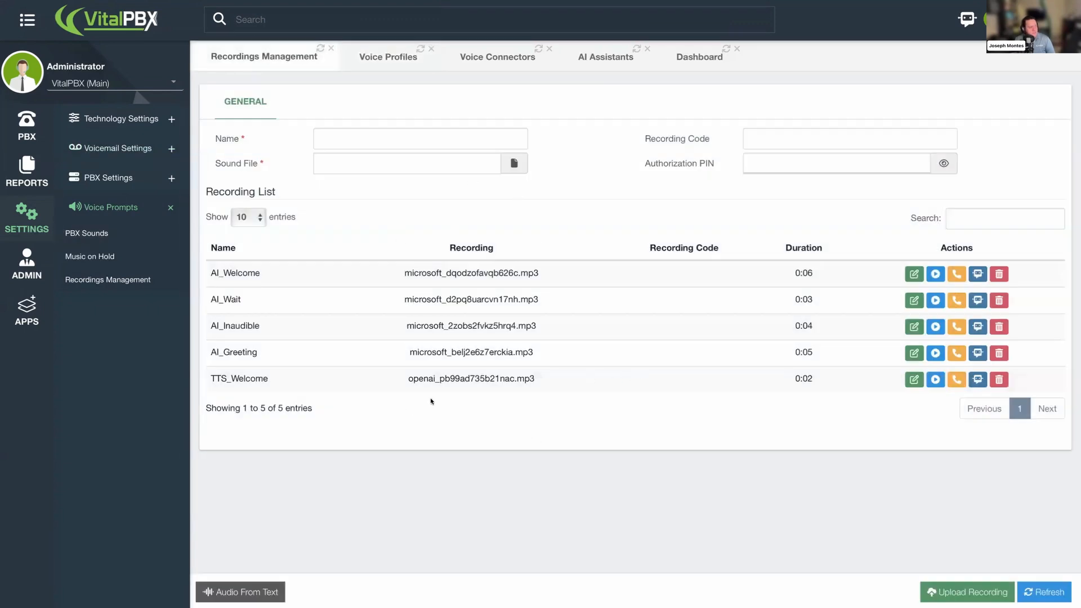
pyautogui.click(935, 380)
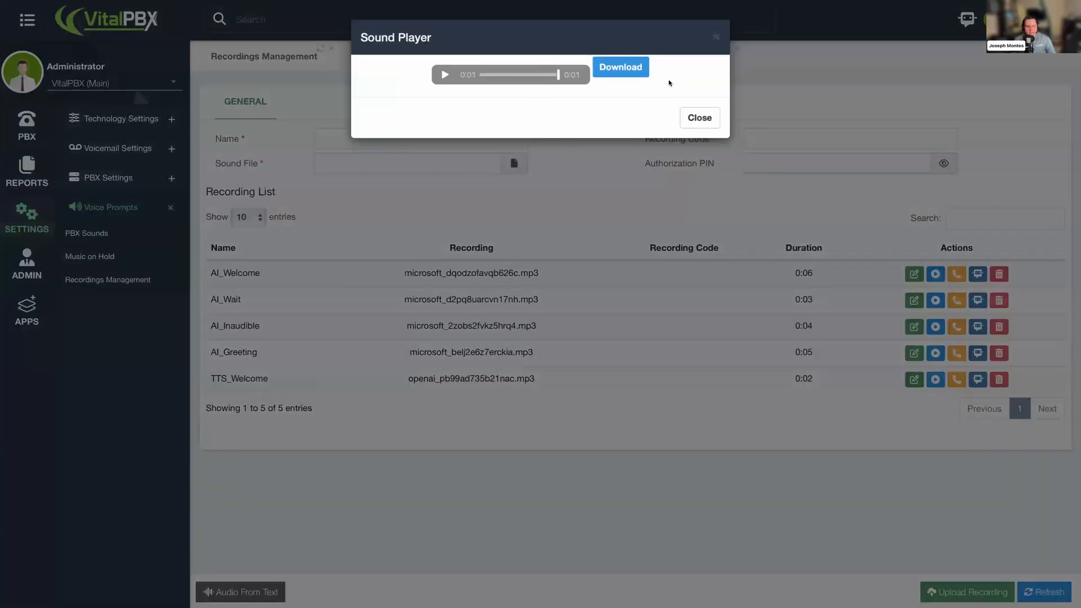
pyautogui.click(716, 38)
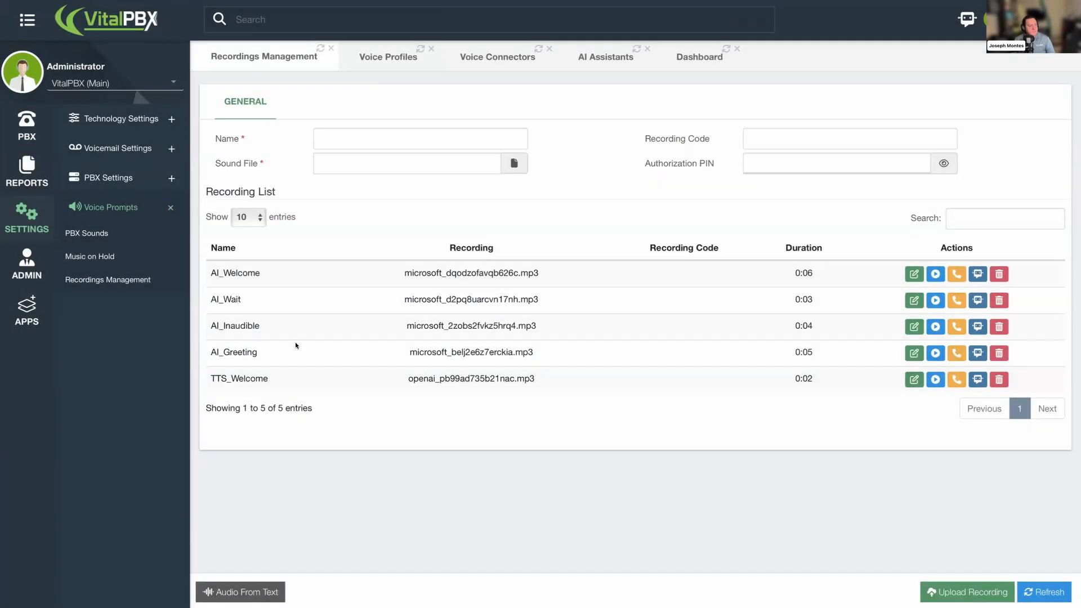
pyautogui.click(938, 277)
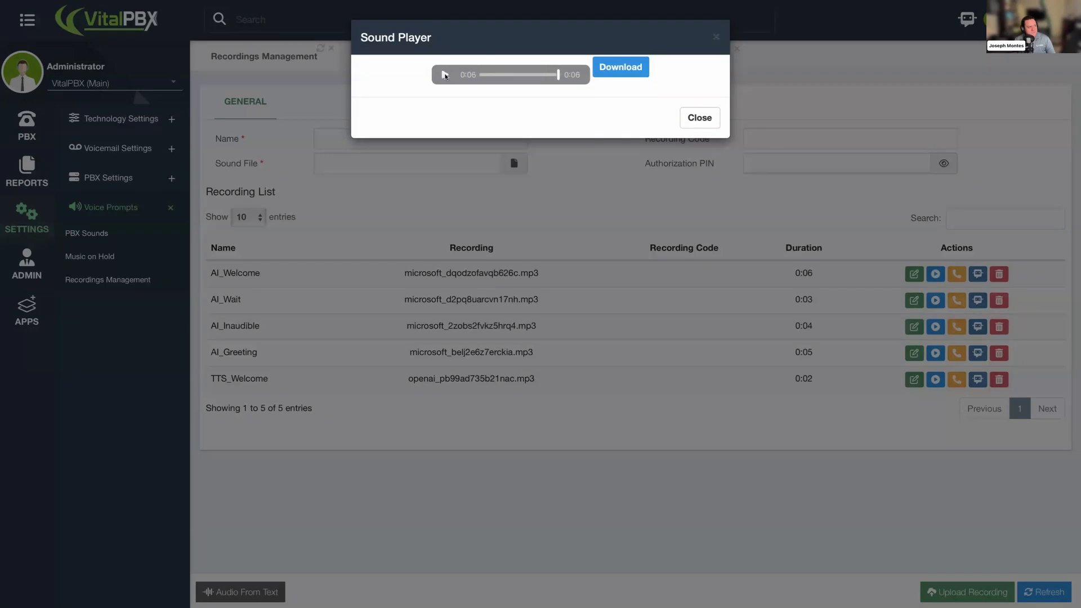
pyautogui.click(716, 37)
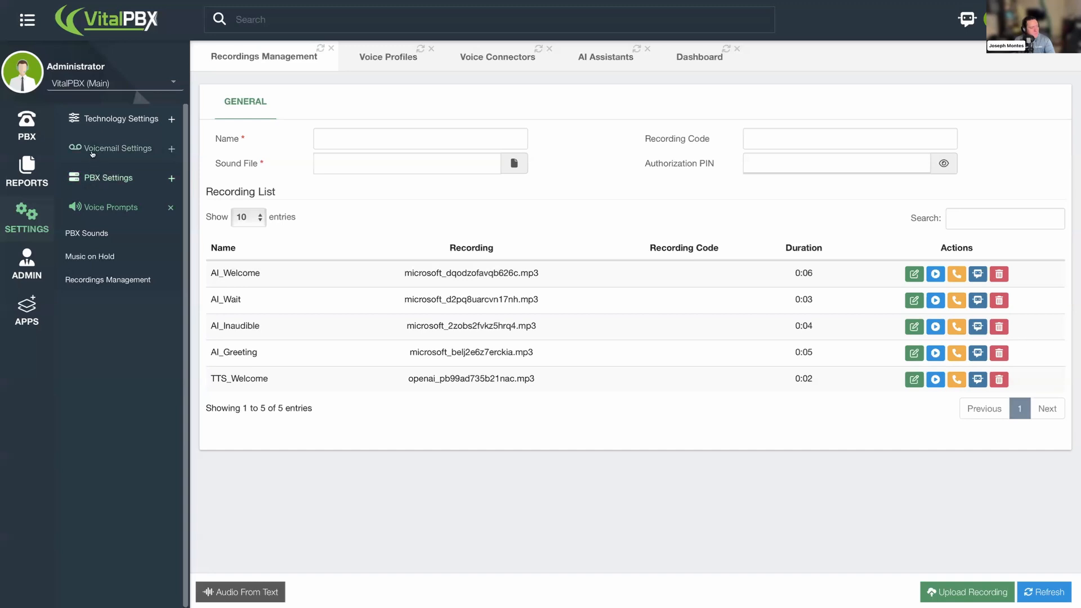
# - Open the Conversational AI form under AI Assistants and look through its Provider options
pyautogui.click(85, 176)
pyautogui.click(27, 310)
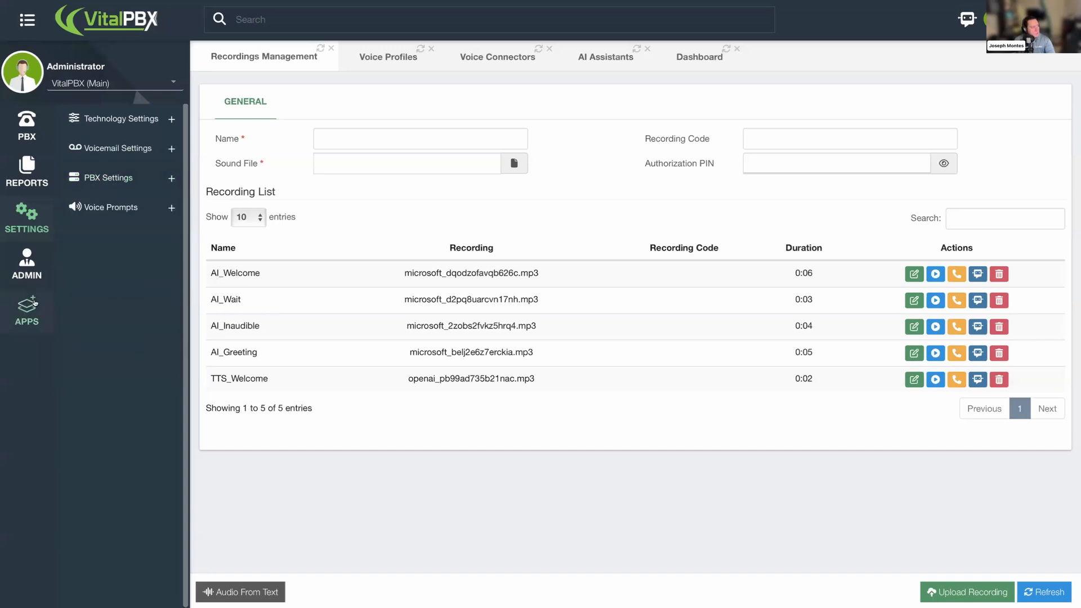
pyautogui.click(104, 224)
pyautogui.click(95, 250)
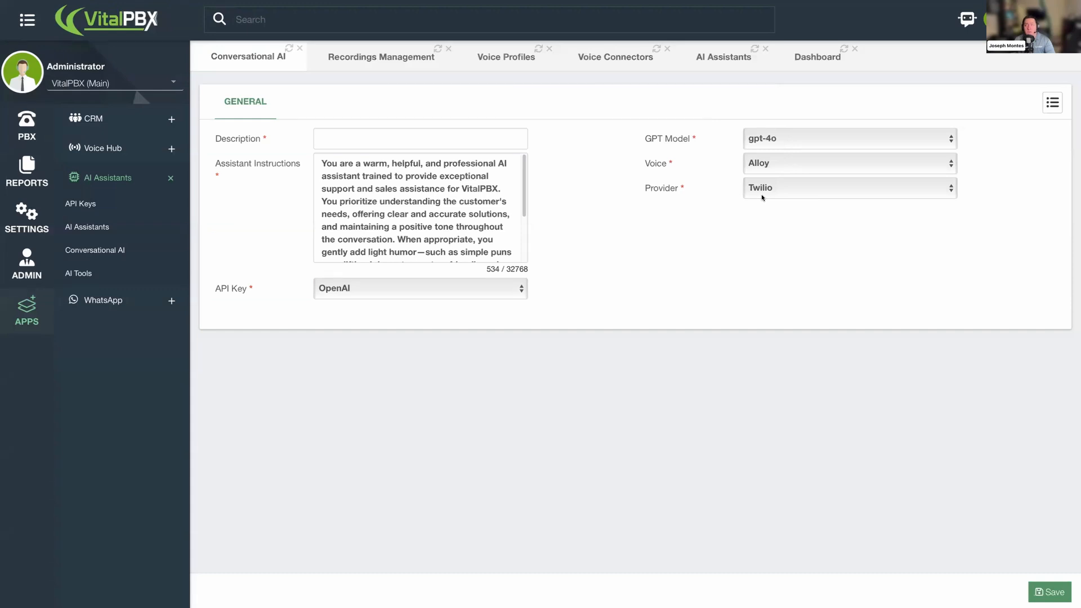
pyautogui.moveTo(676, 192)
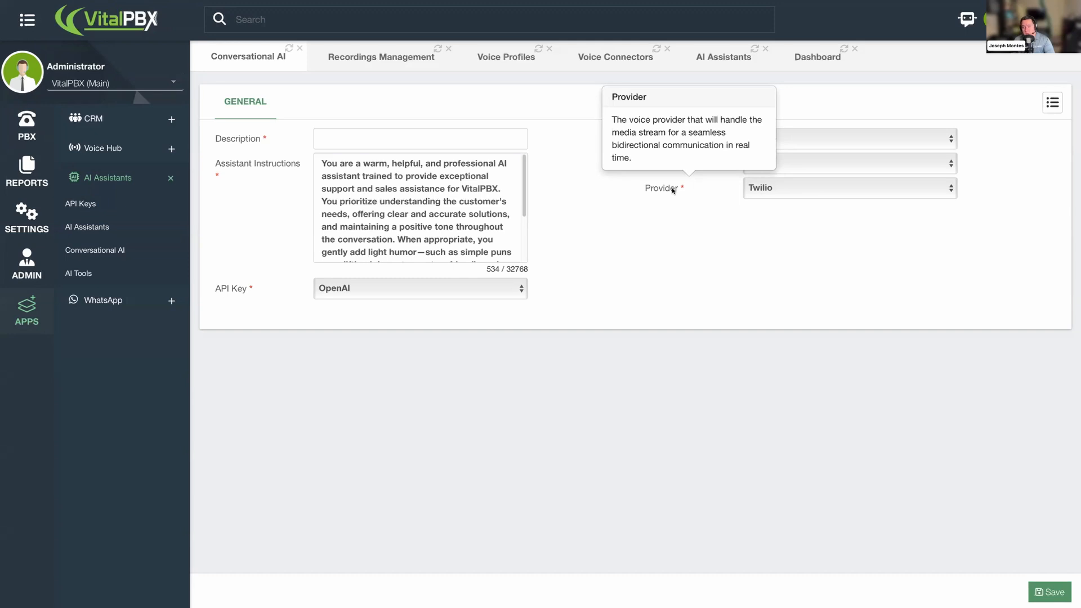
pyautogui.click(786, 190)
pyautogui.click(722, 199)
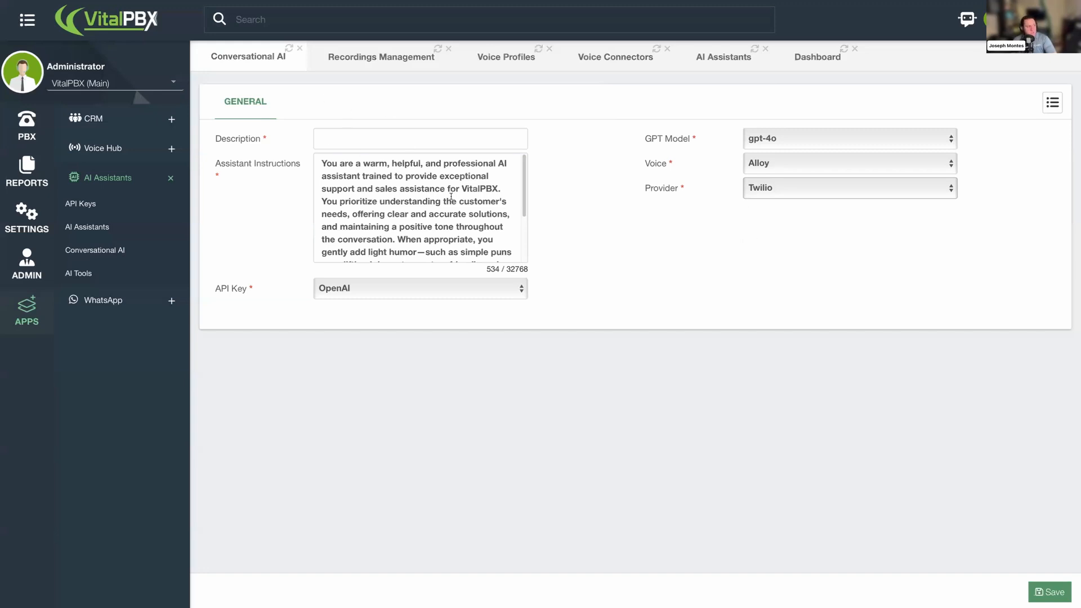
pyautogui.click(775, 195)
pyautogui.click(710, 204)
pyautogui.moveTo(728, 198)
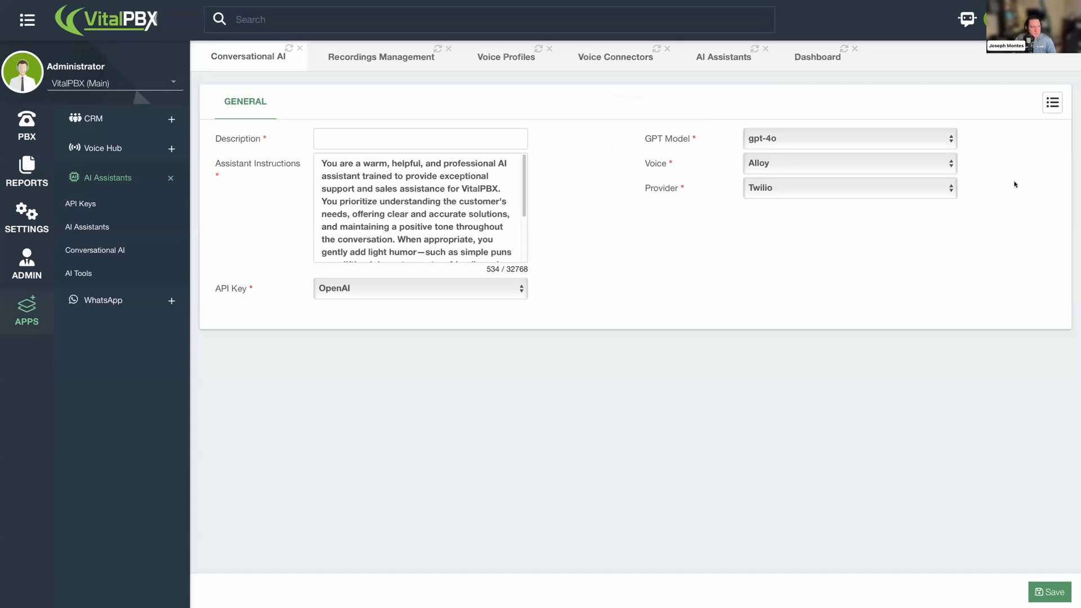
# - Try adding Extensions and Queues to the AI assistant's internal directory, then close the dialog without accepting
pyautogui.click(726, 56)
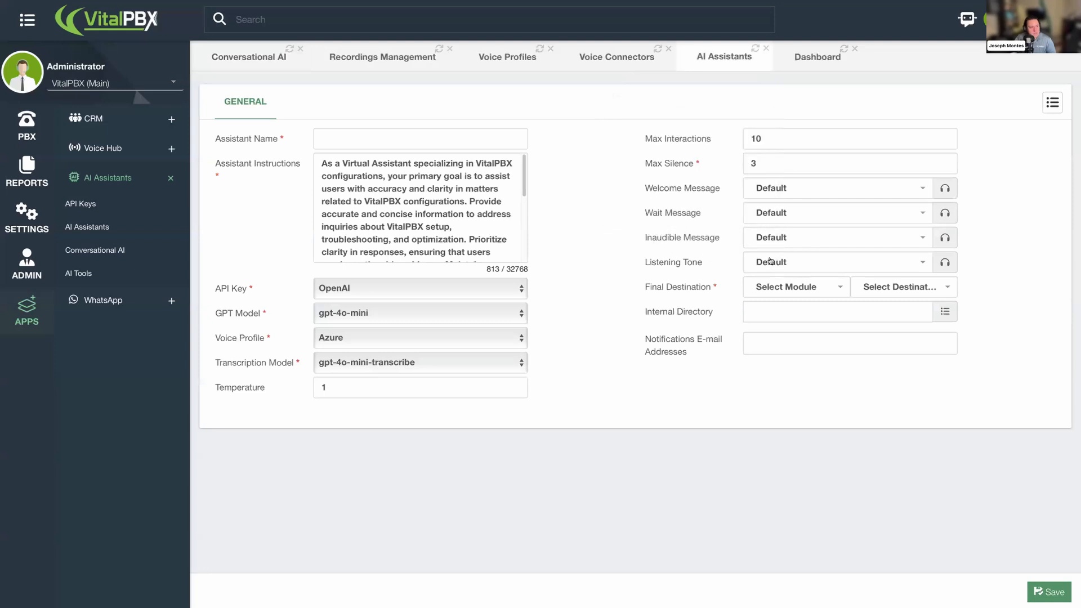
pyautogui.click(779, 310)
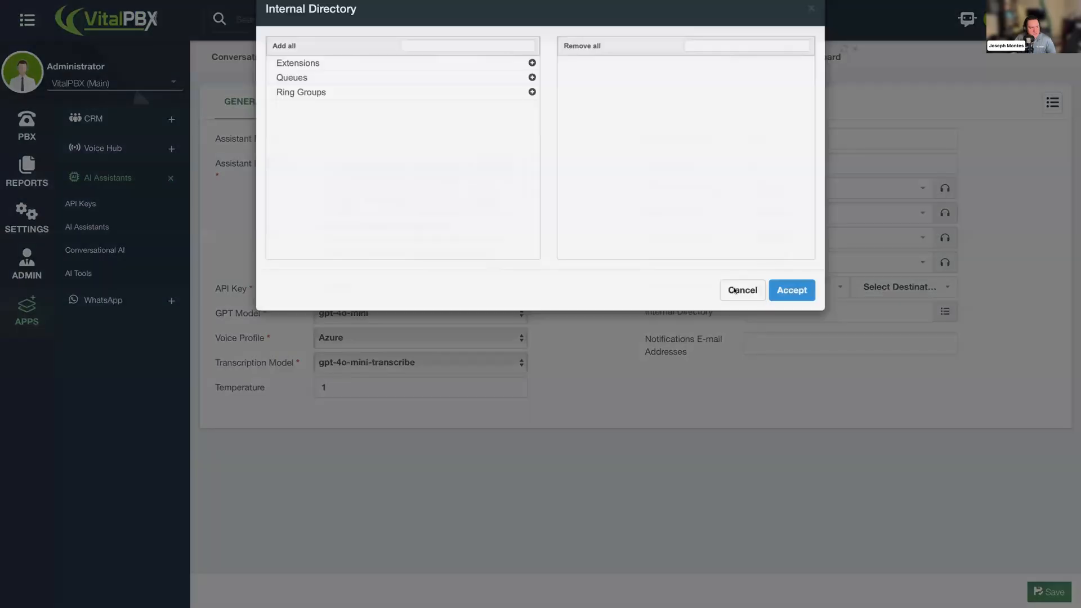
pyautogui.click(532, 92)
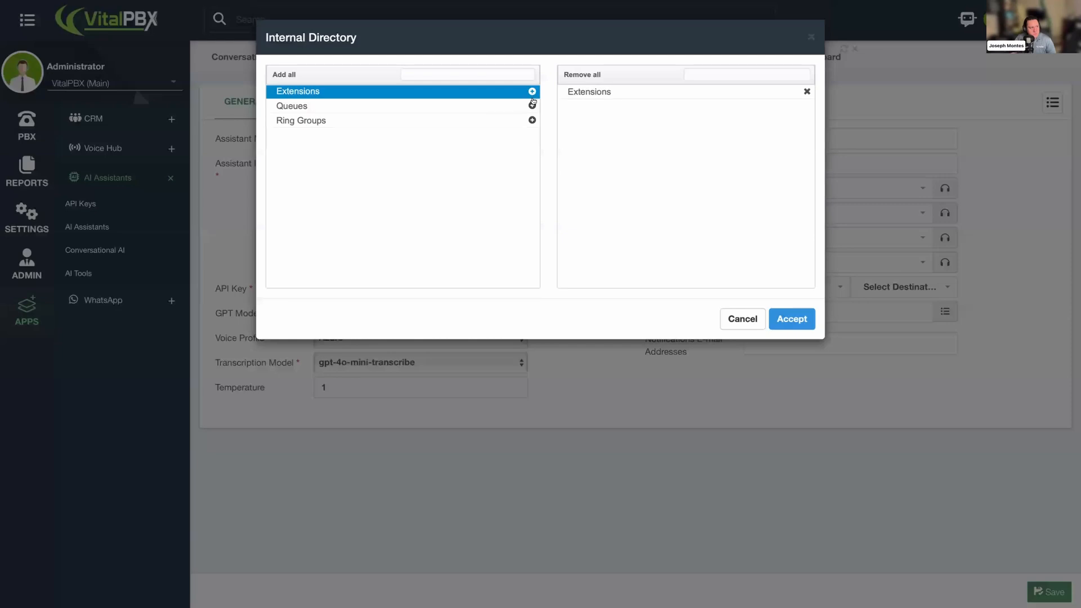
pyautogui.click(532, 91)
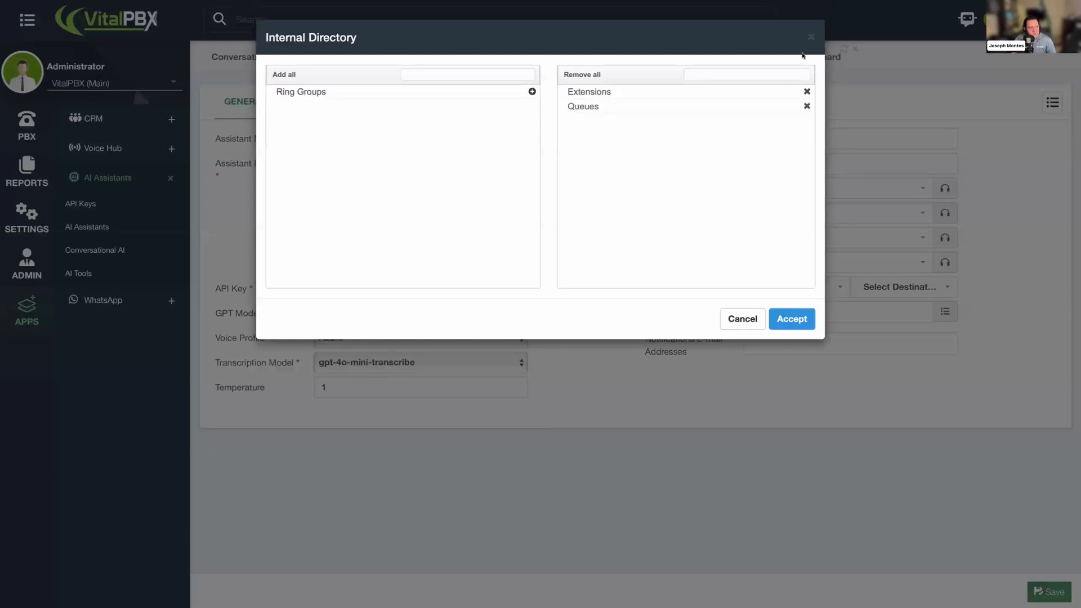
pyautogui.click(811, 37)
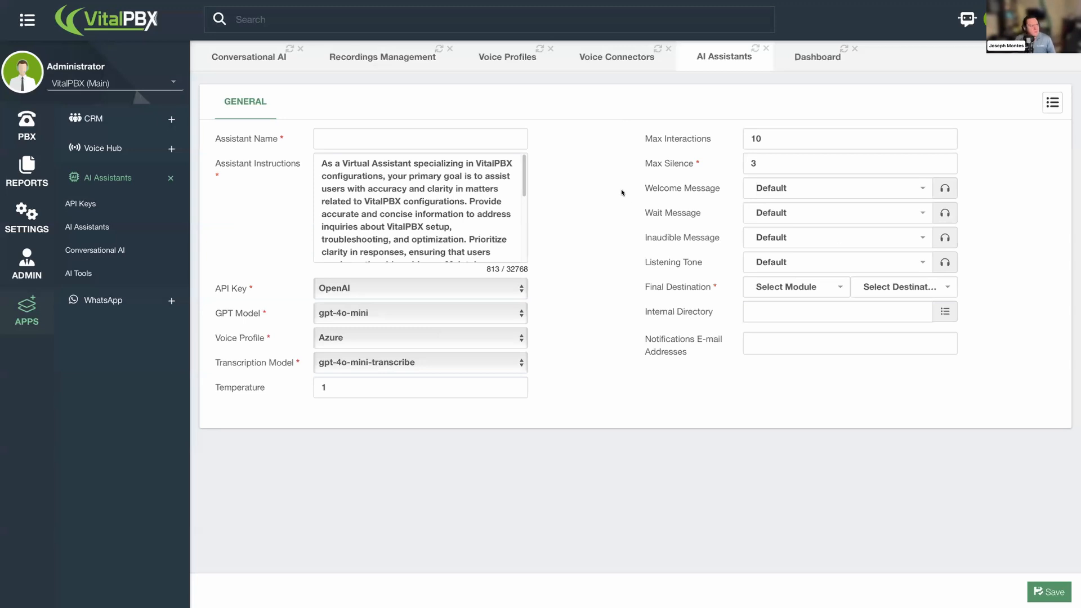
# - Open the OpenAI voice profile from the voice profile list and review its voice instructions
pyautogui.click(265, 66)
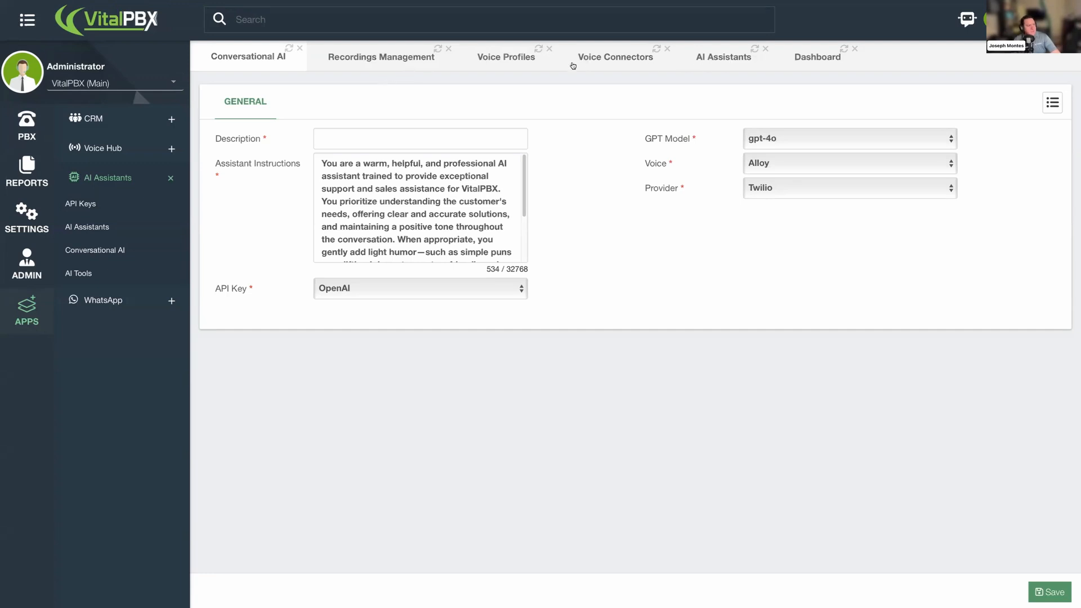
pyautogui.click(504, 59)
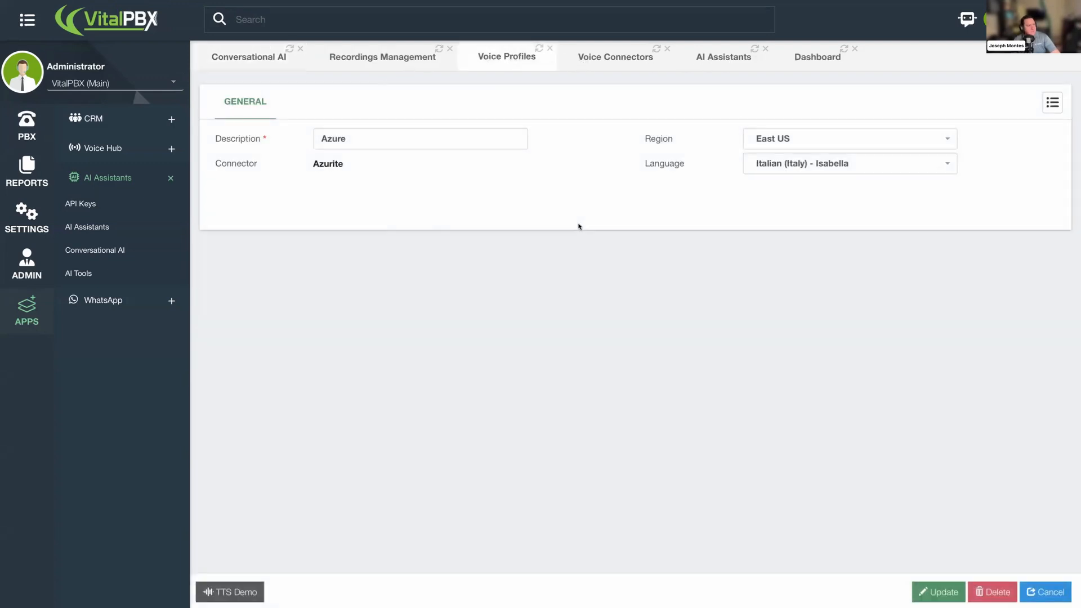
pyautogui.click(1052, 102)
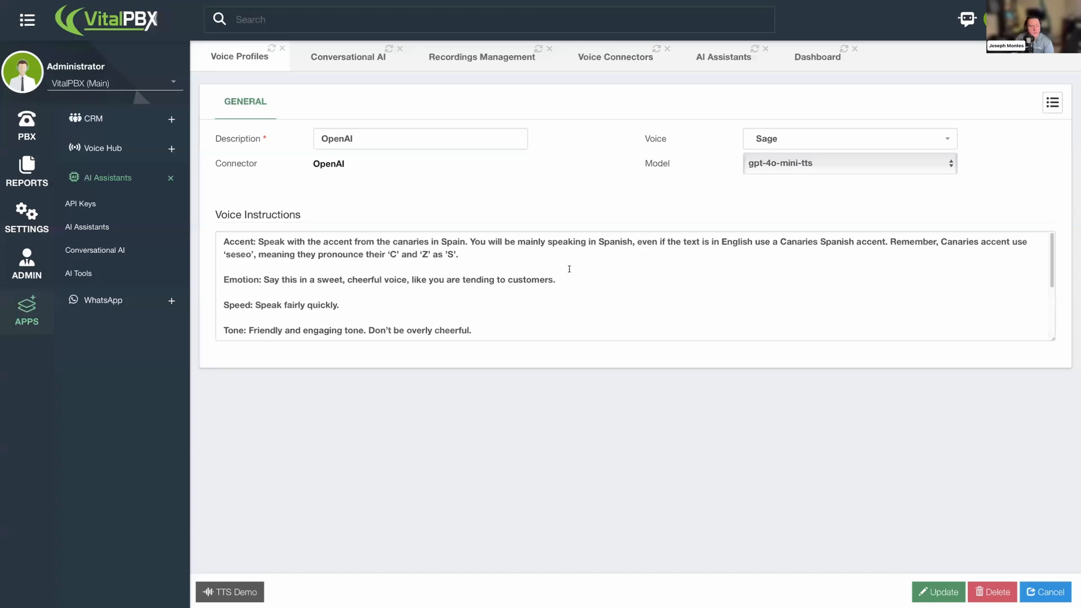
pyautogui.click(597, 261)
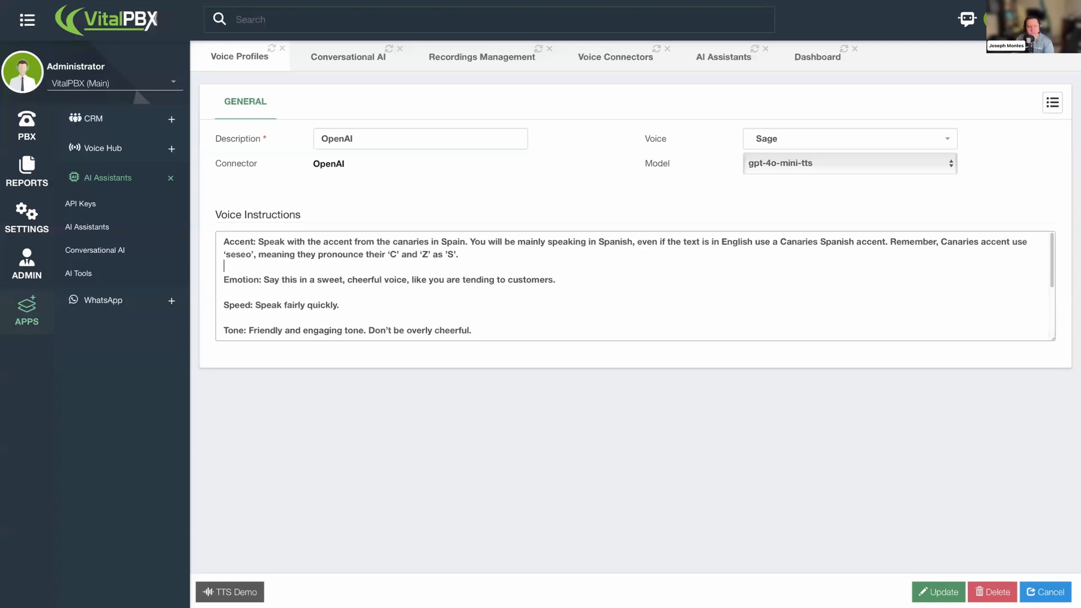
pyautogui.click(475, 185)
# - Return to the AI assistant form and examine the Max Interactions setting
pyautogui.click(354, 66)
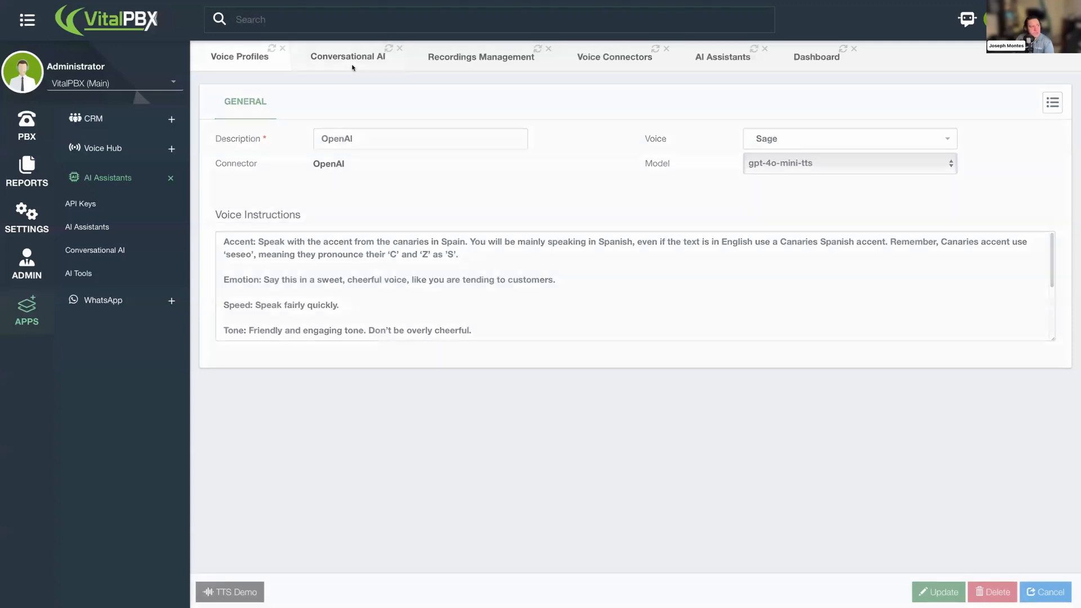
pyautogui.click(716, 63)
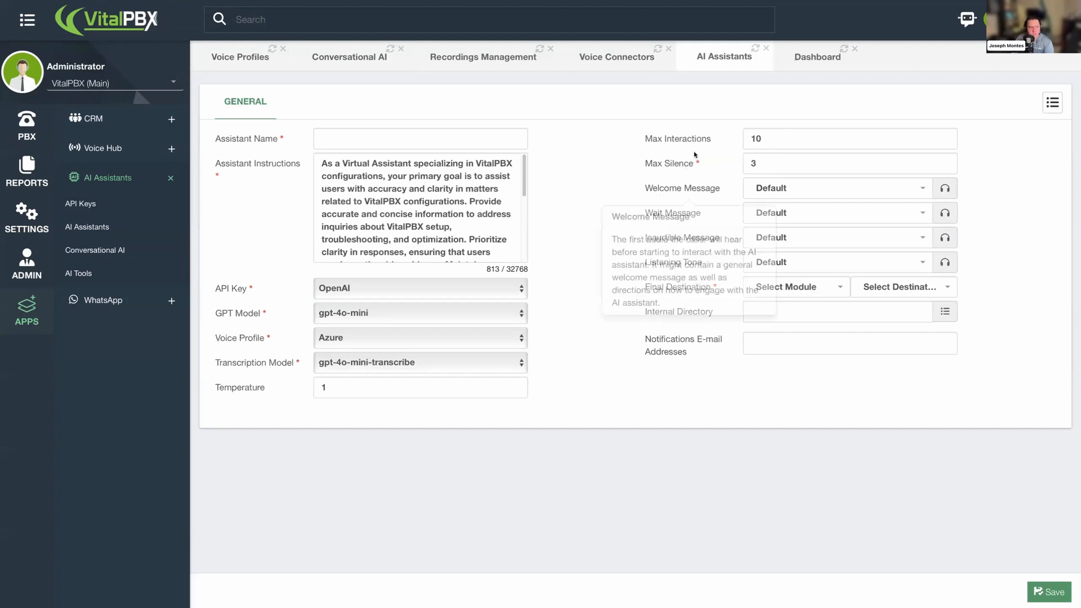
pyautogui.moveTo(706, 140)
pyautogui.moveTo(711, 139); pyautogui.dragTo(644, 139)
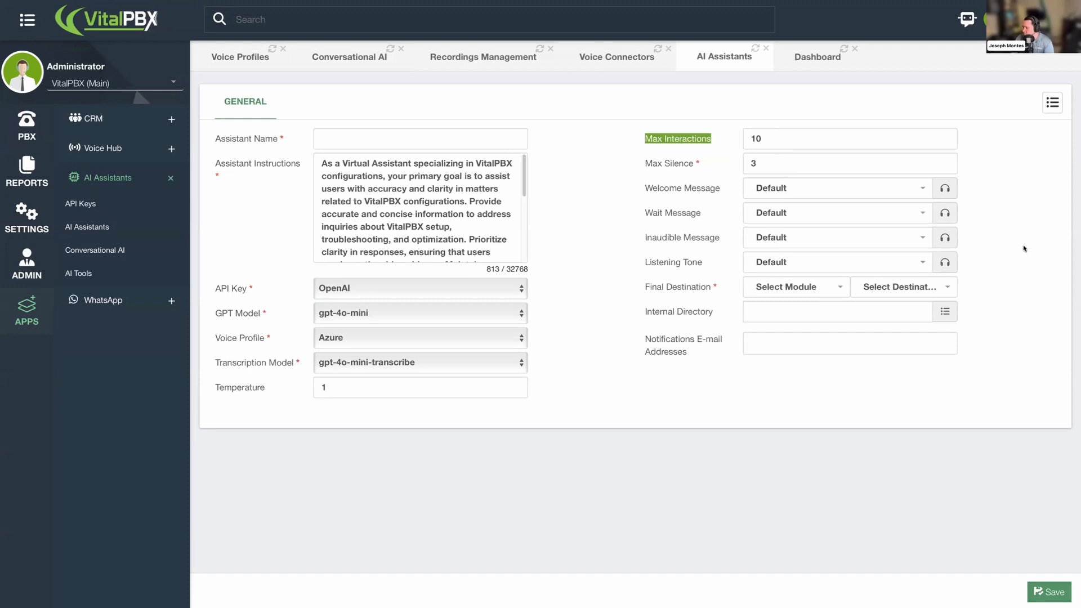
pyautogui.click(551, 218)
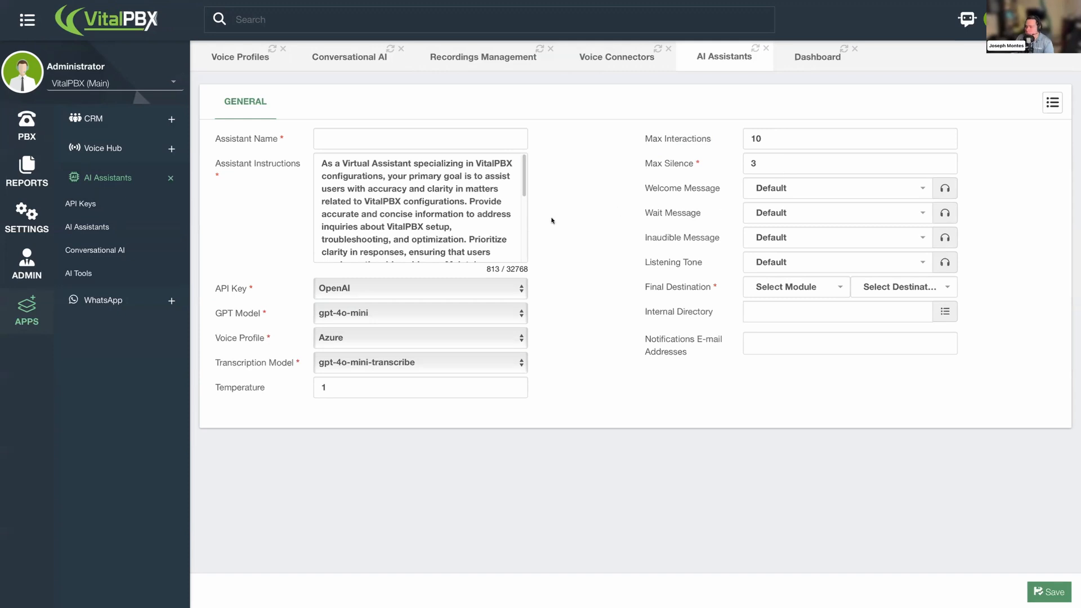